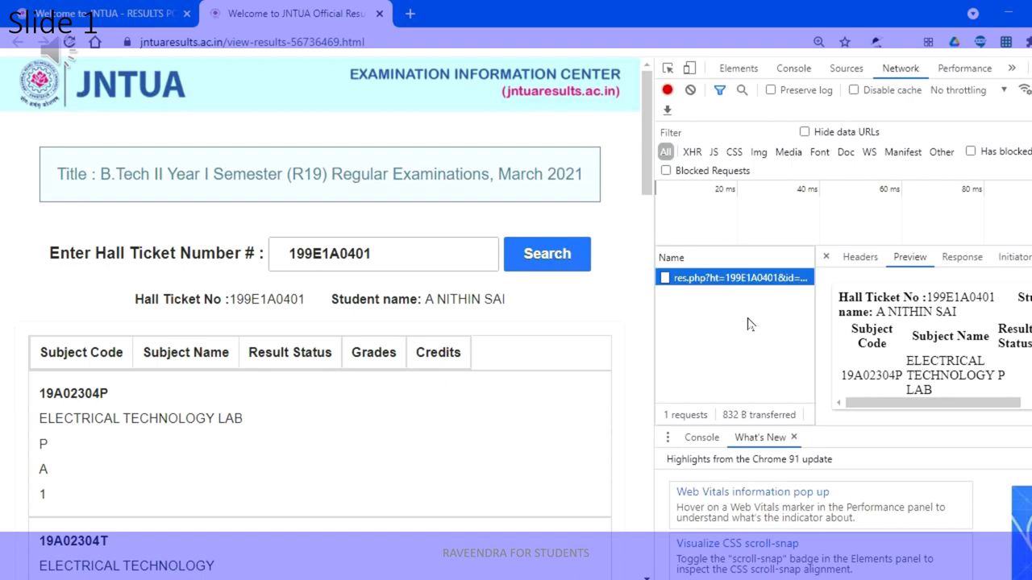
- Minimize the Chrome window with the JNTUA results page to show the desktop
click(1009, 17)
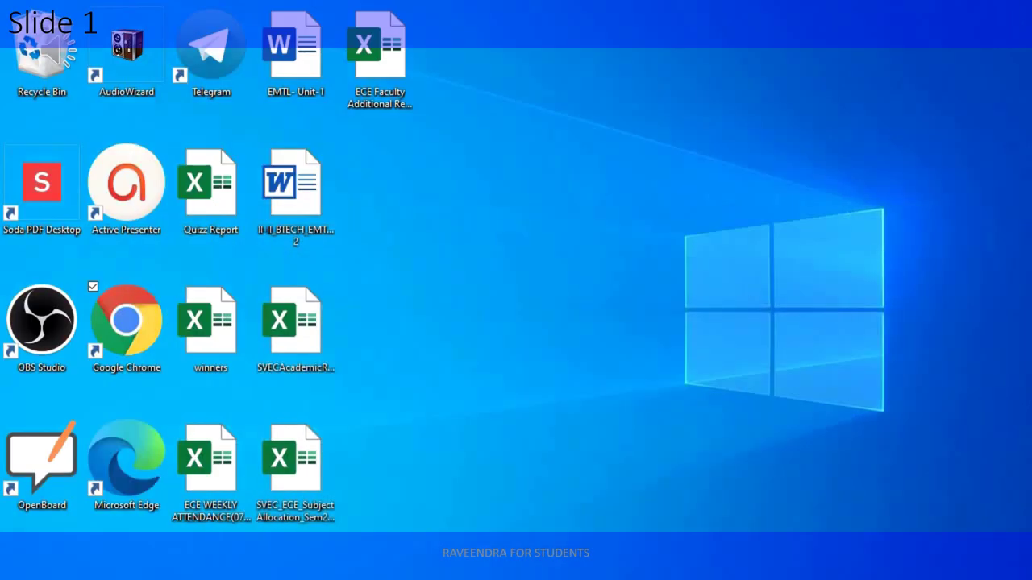
- Launch Excel from the Most used list in the Windows Start menu
key(super)
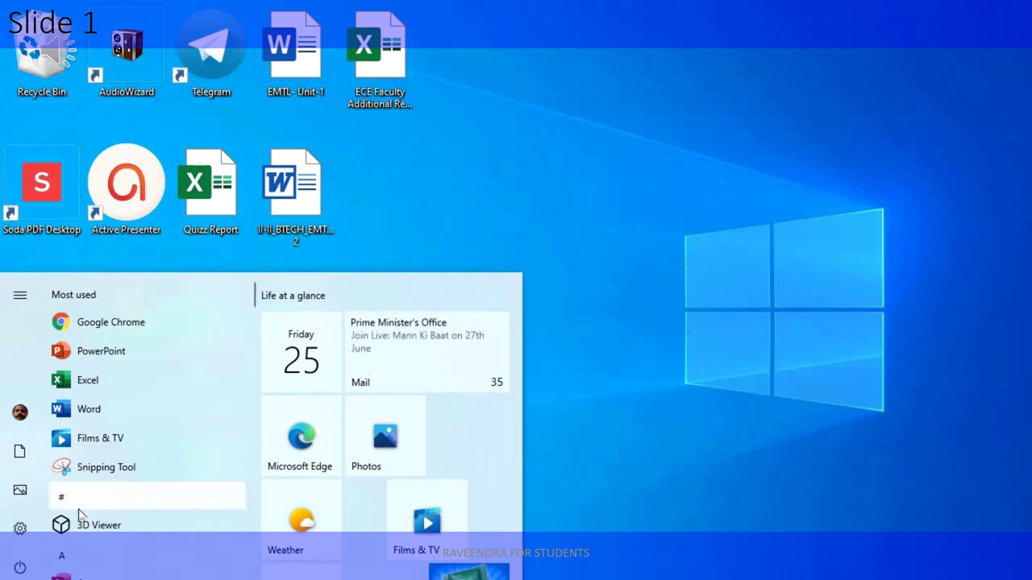
click(117, 385)
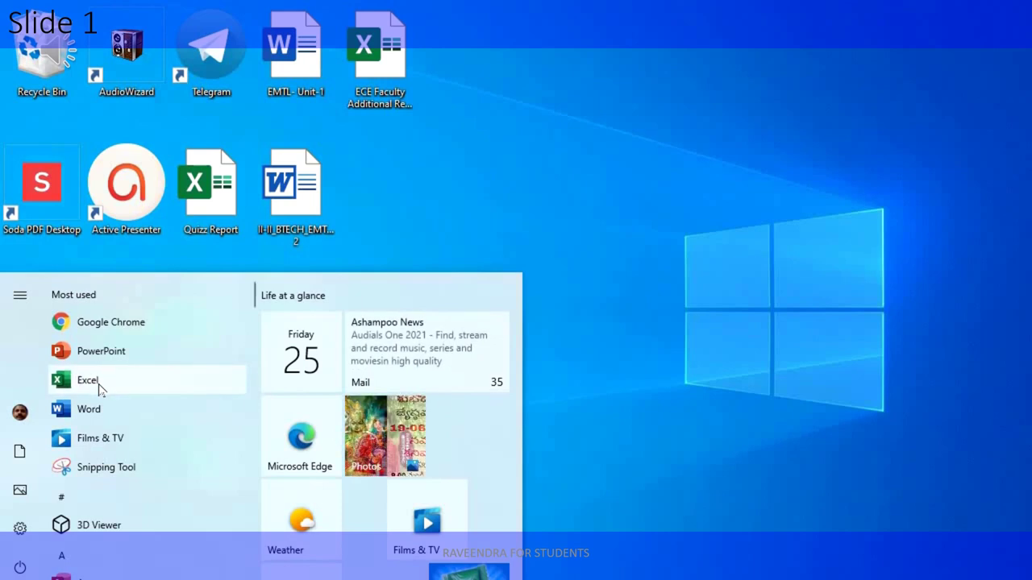
click(98, 384)
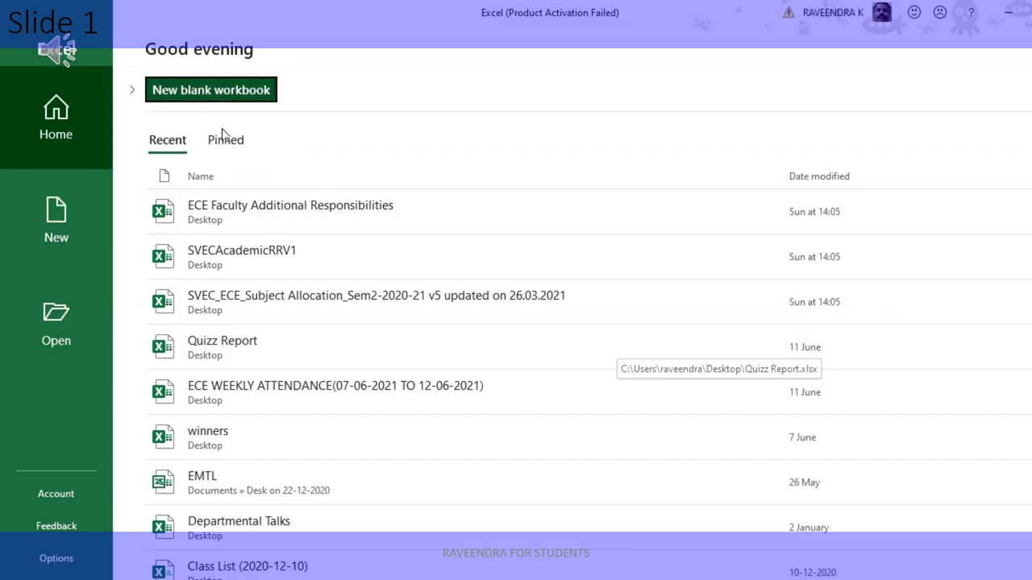
- Create a blank workbook, Book1, and close the Office Activation Wizard notice
click(211, 90)
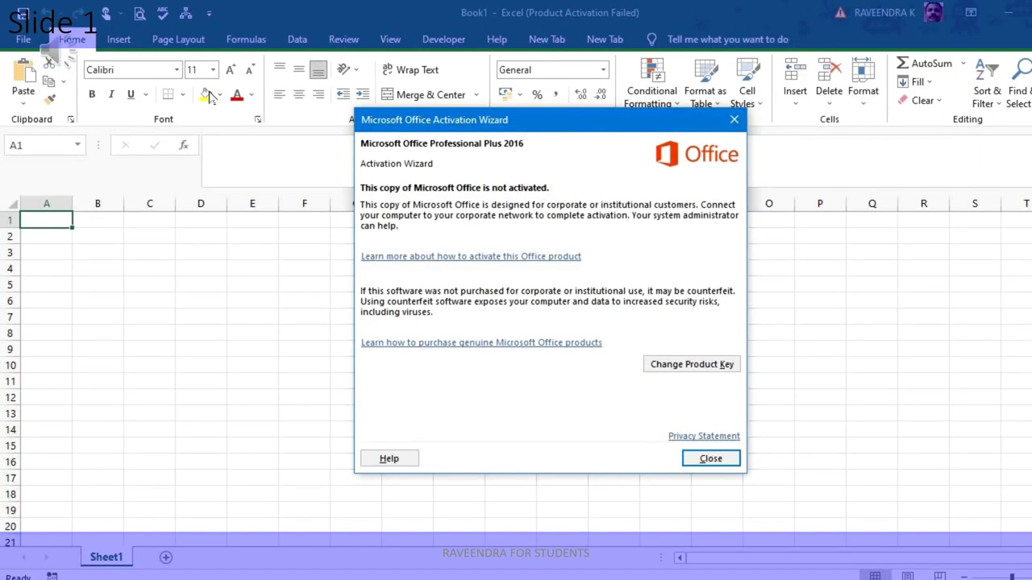
click(728, 460)
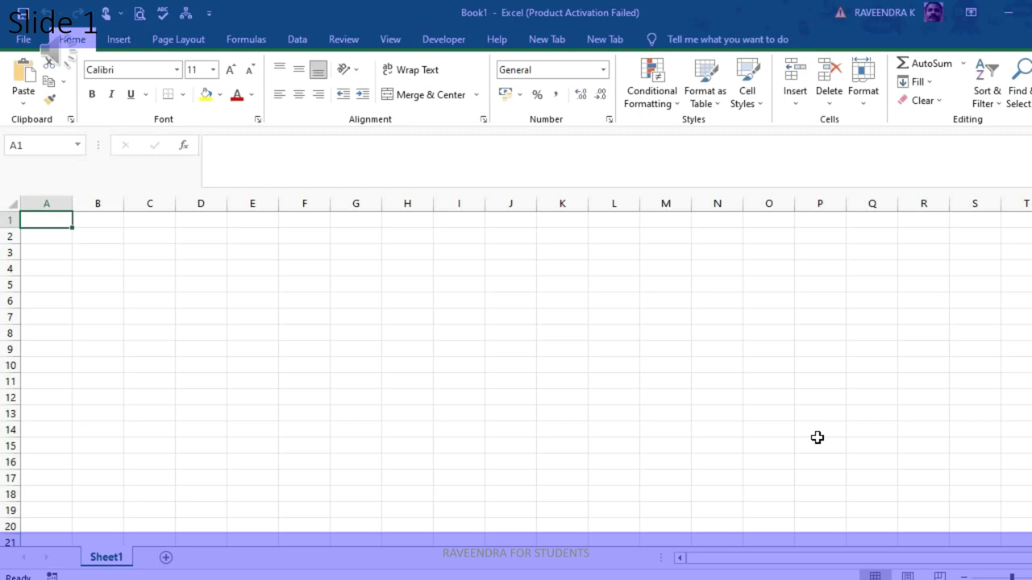
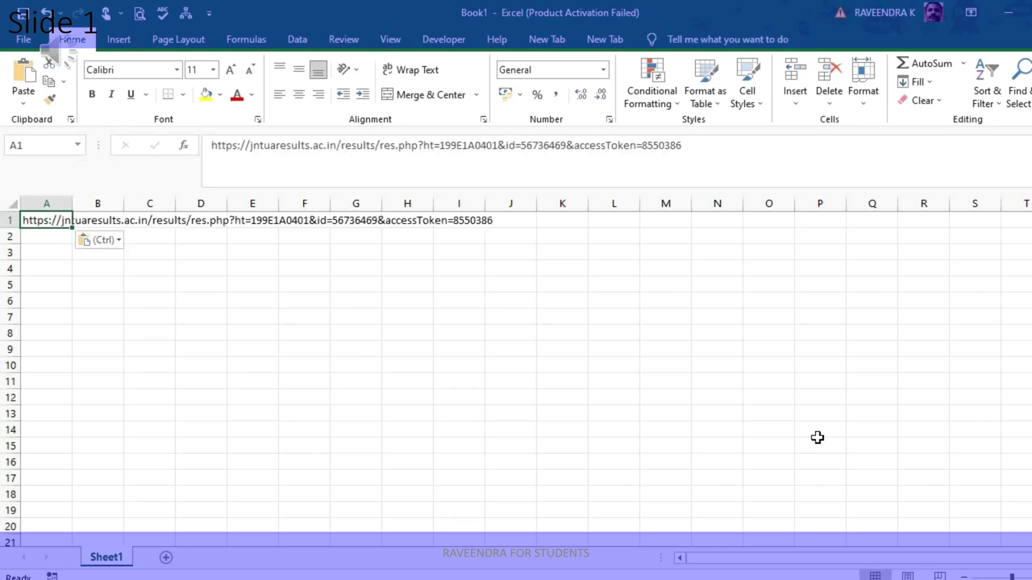
- Paste the JNTUA res.php results URL into A1 and autofit column A to fit it
click(563, 380)
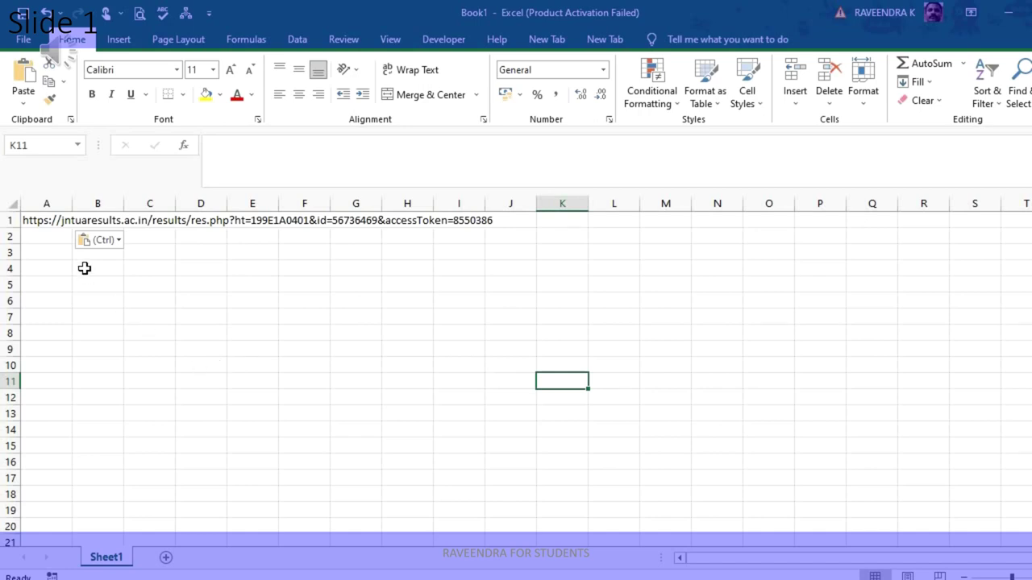
click(76, 201)
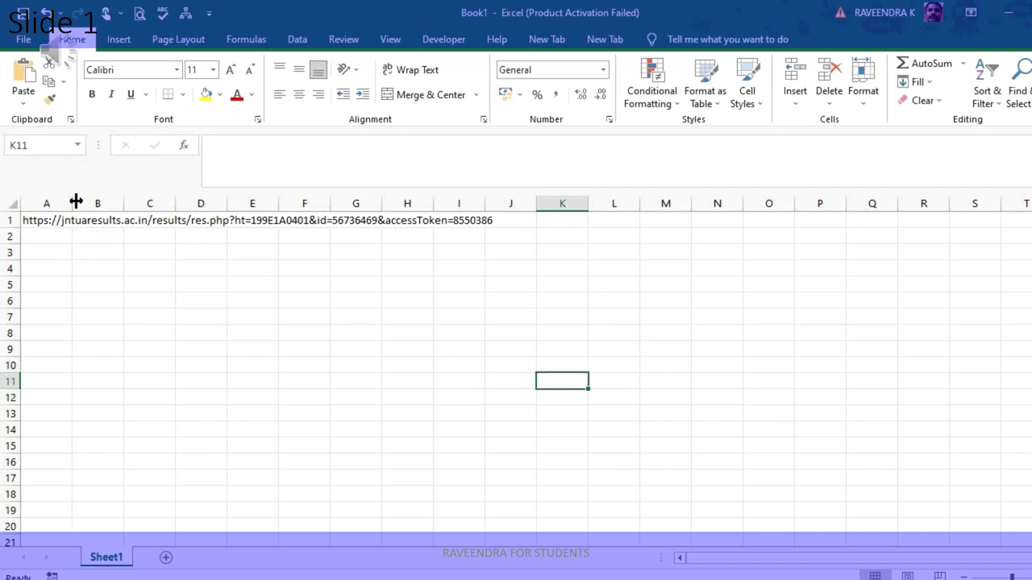
double_click(75, 200)
click(362, 334)
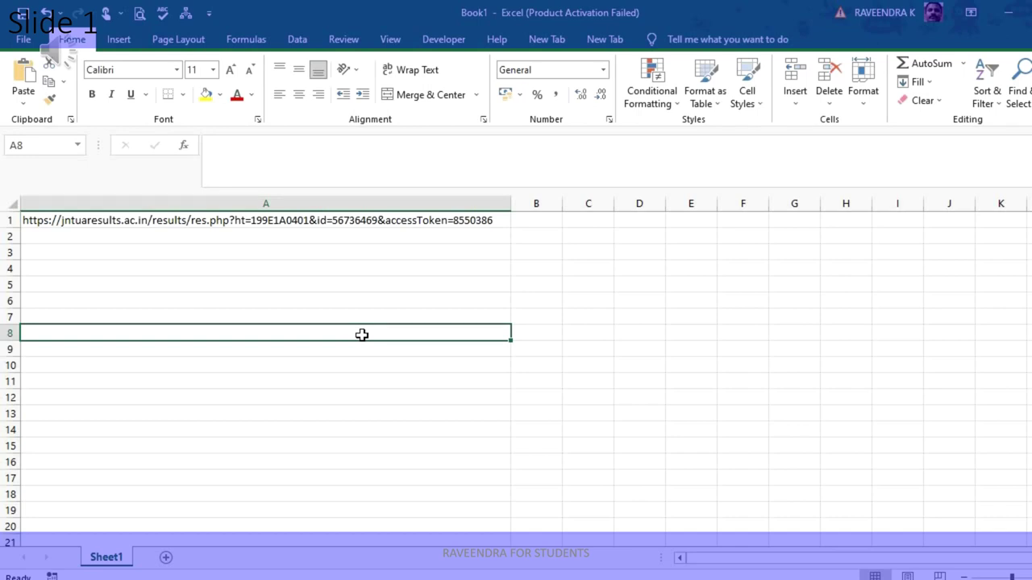
click(403, 220)
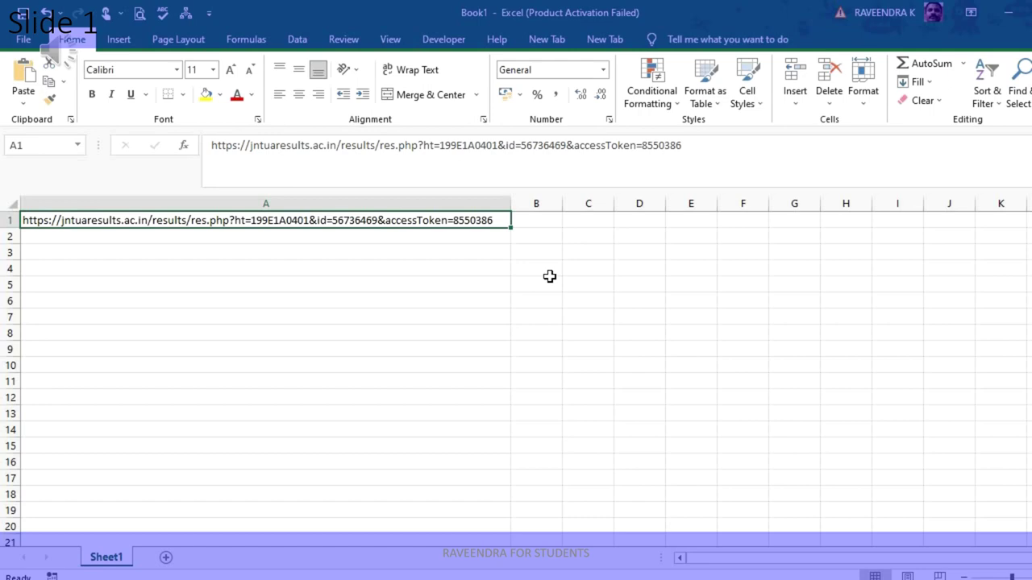
click(541, 222)
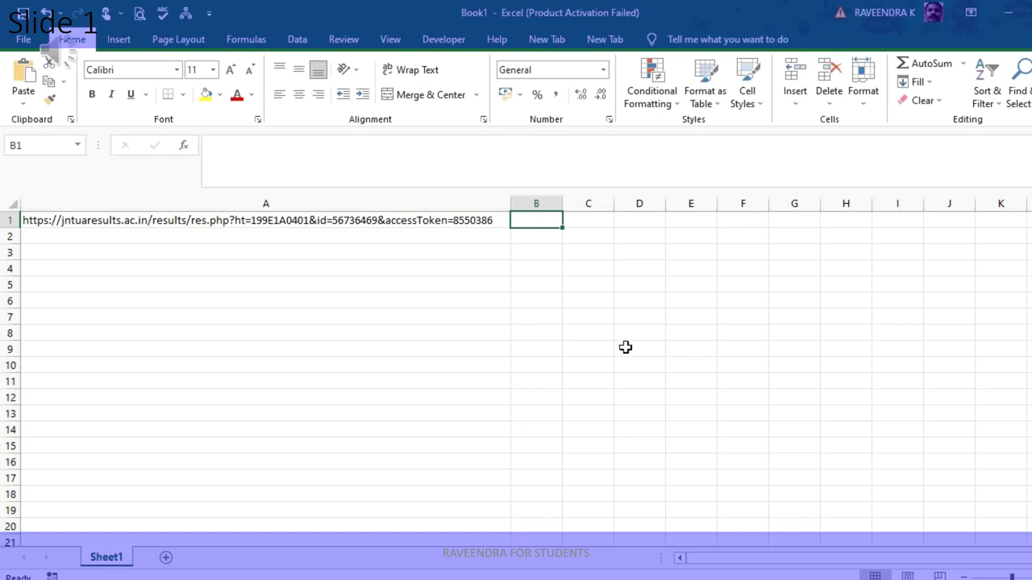
text(1)
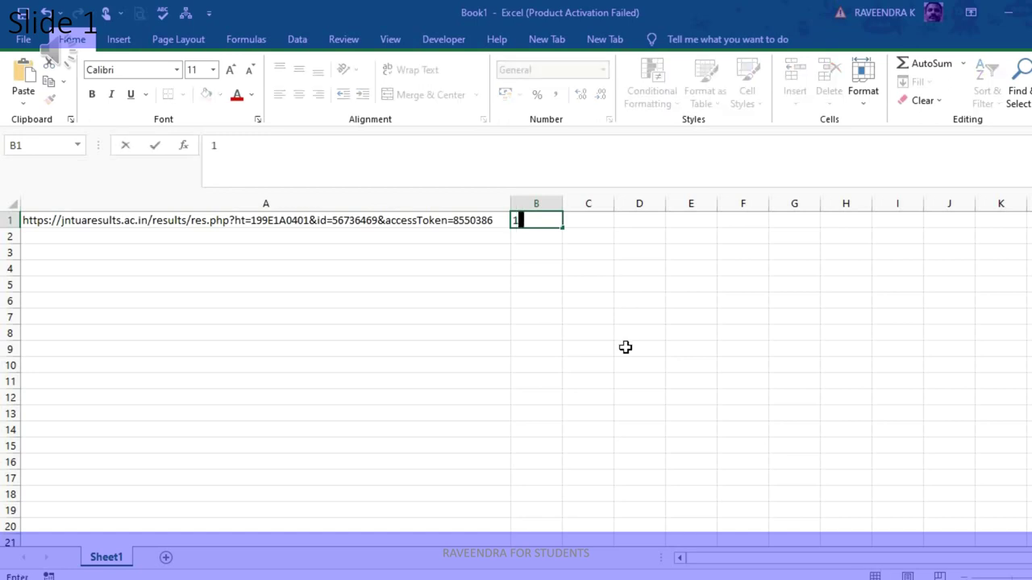
text(99E1A0401)
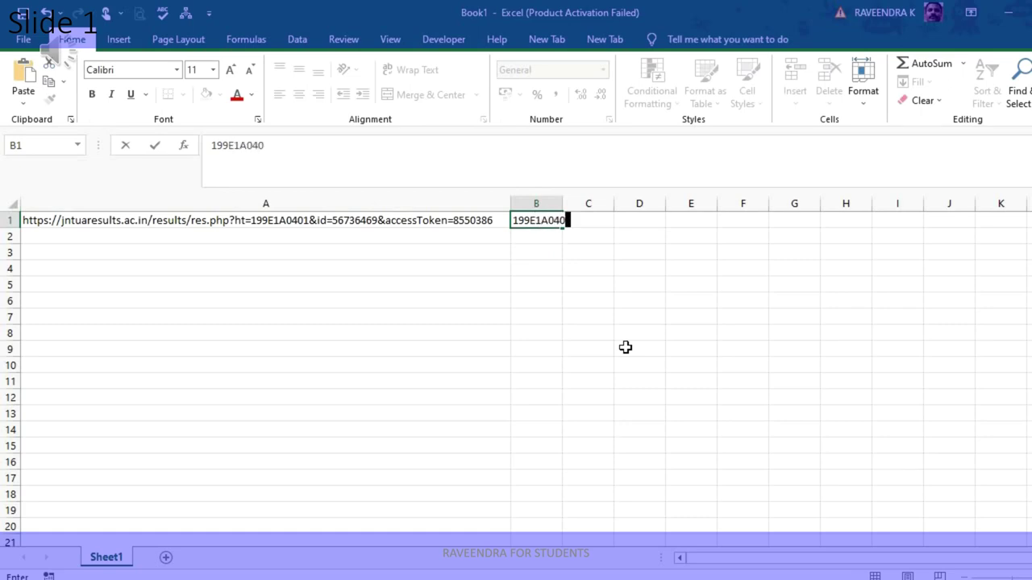
click(625, 348)
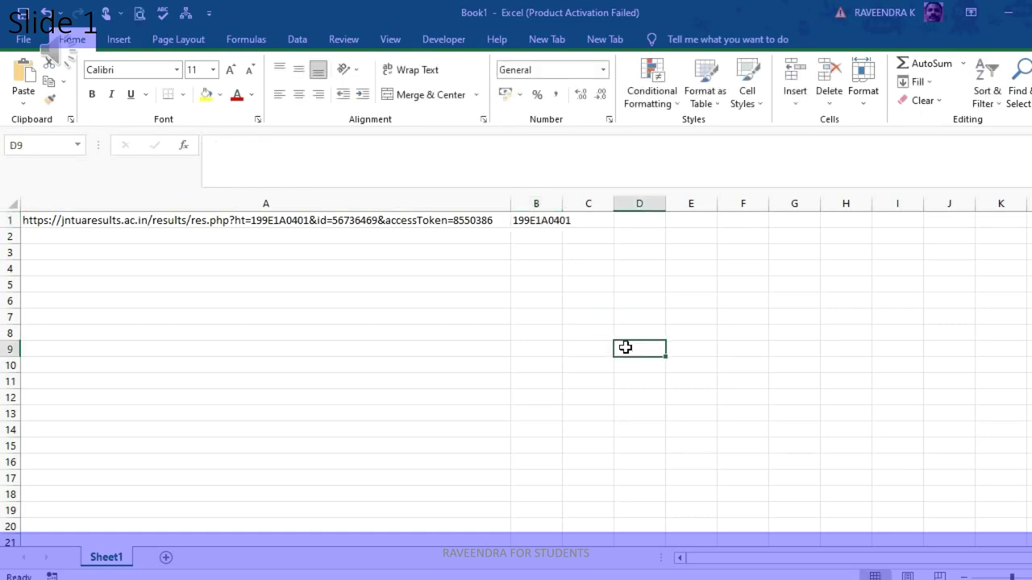
double_click(568, 206)
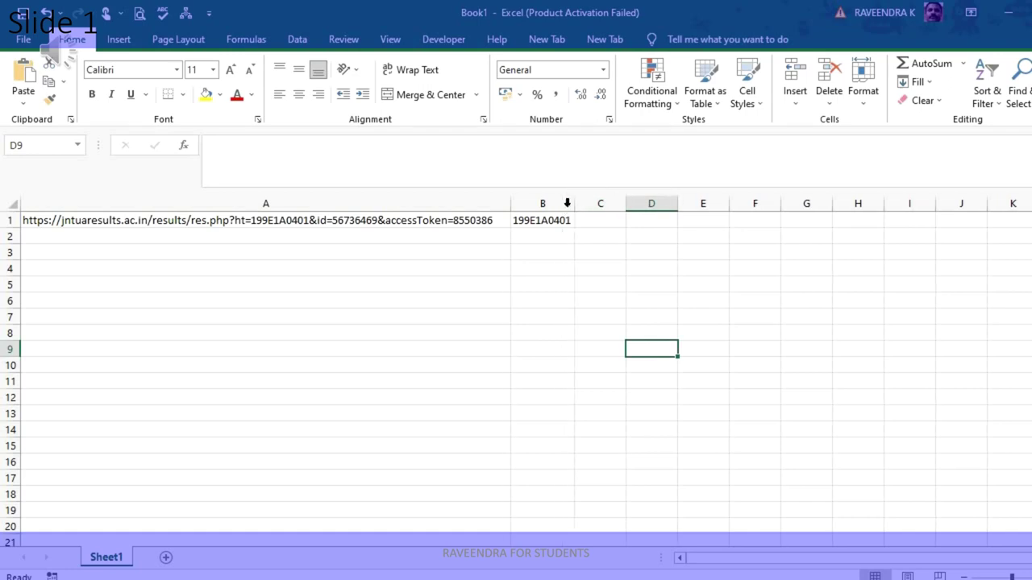
click(569, 221)
drag(574, 228, 568, 367)
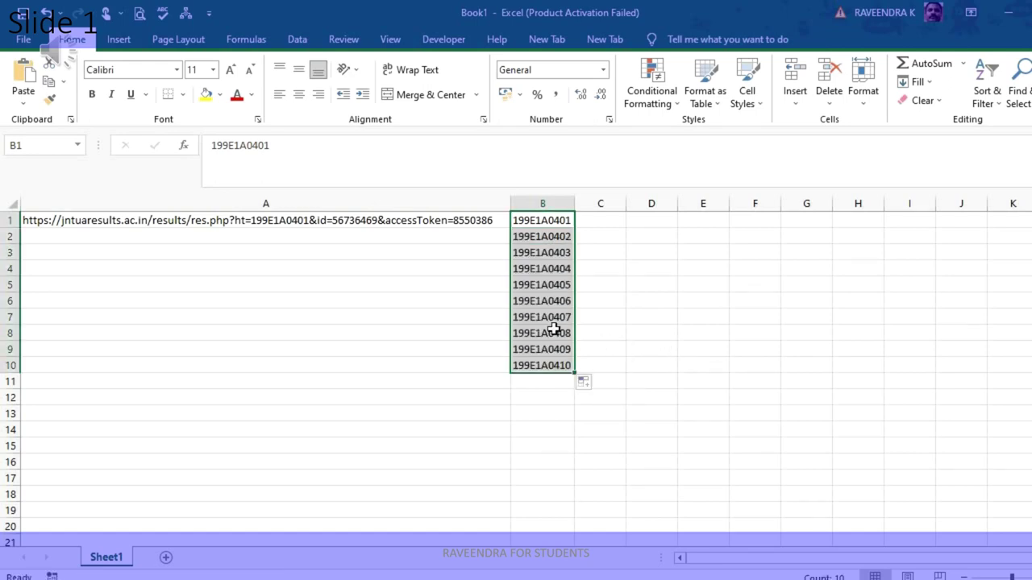
click(482, 222)
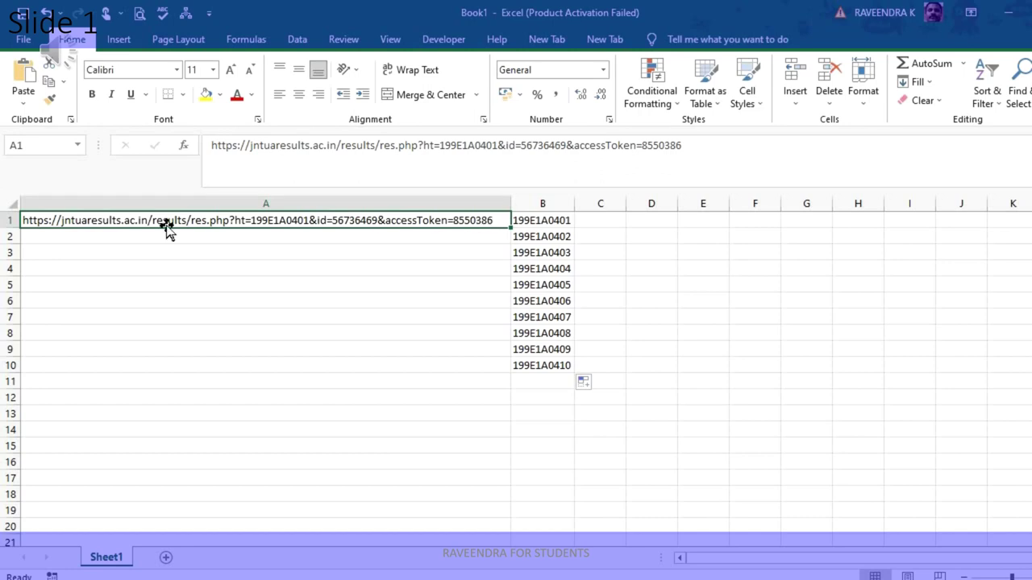
- Turn A1 into a formula joining the results URL with B1, giving ht=199E1A0401
click(210, 147)
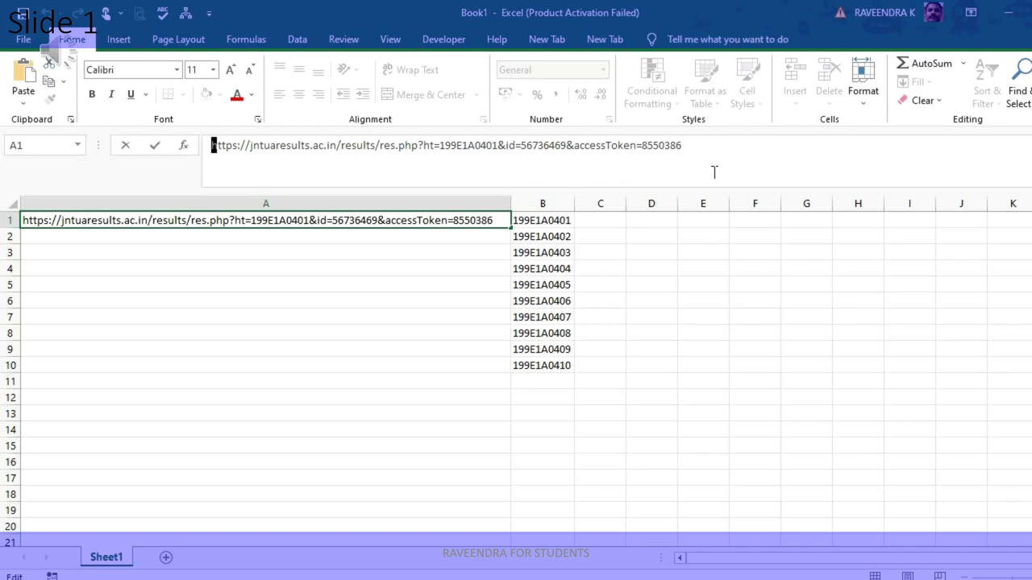
text(=)
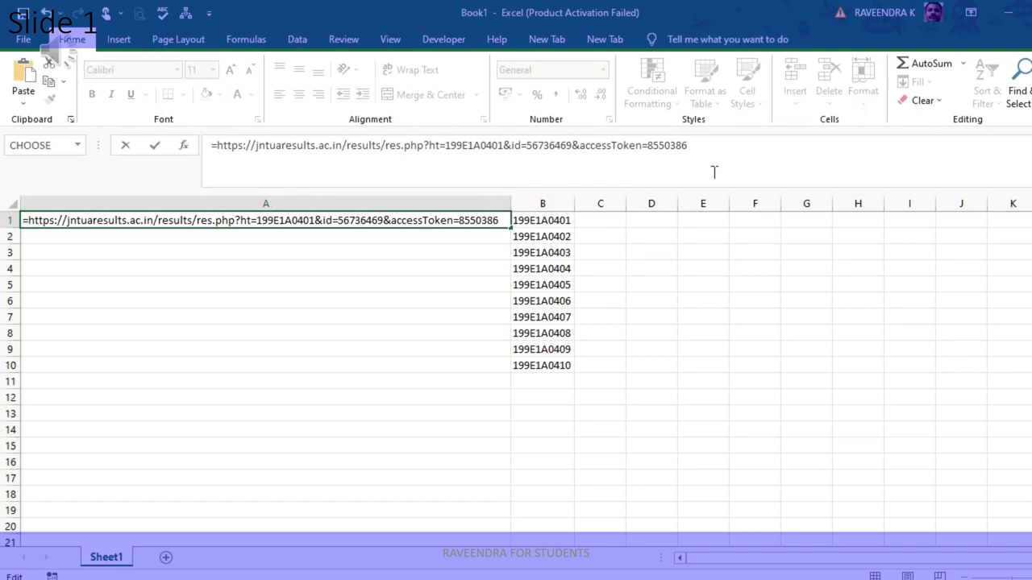
text(")
key(End)
text(")
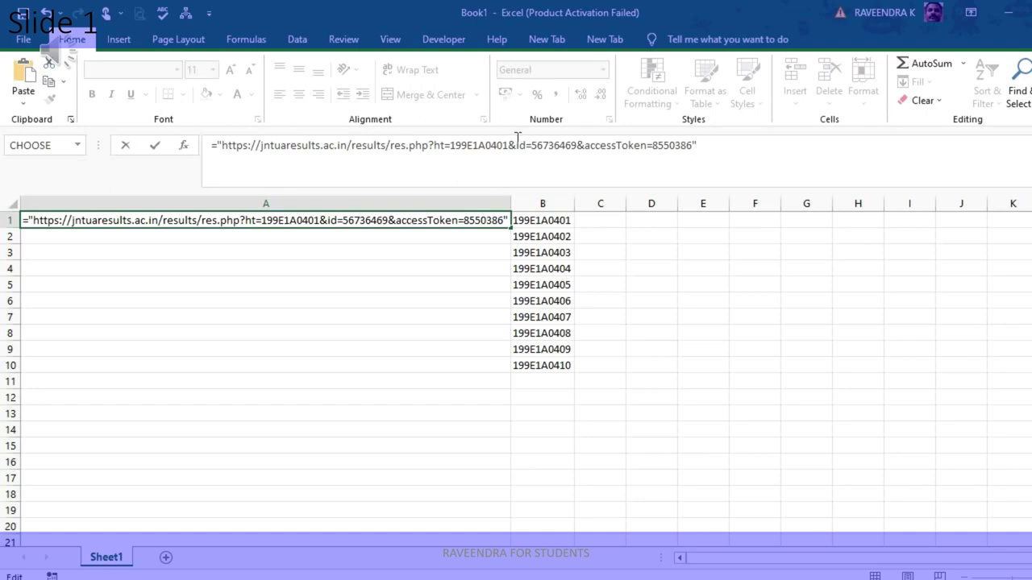
drag(506, 143, 450, 144)
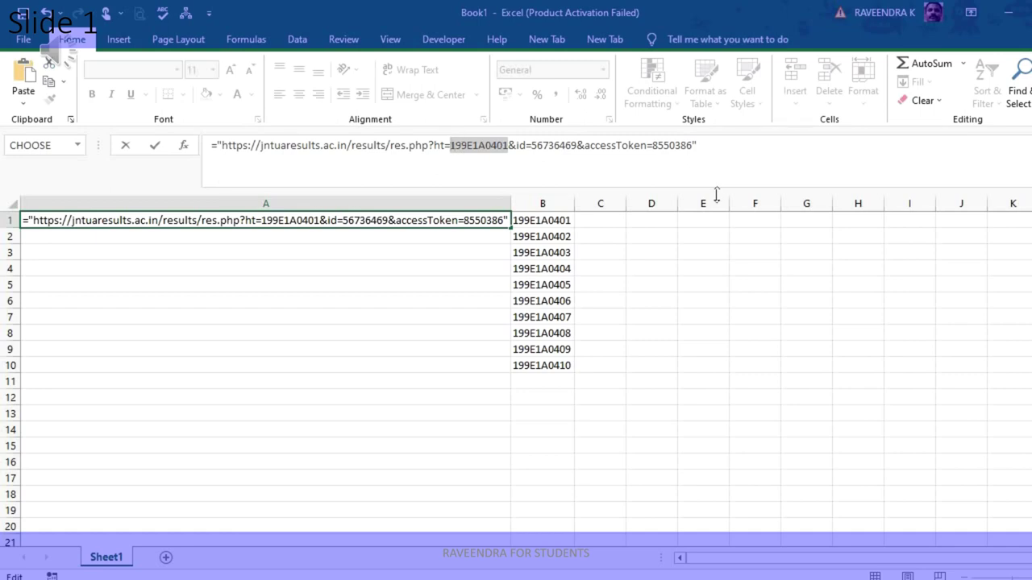
text("")
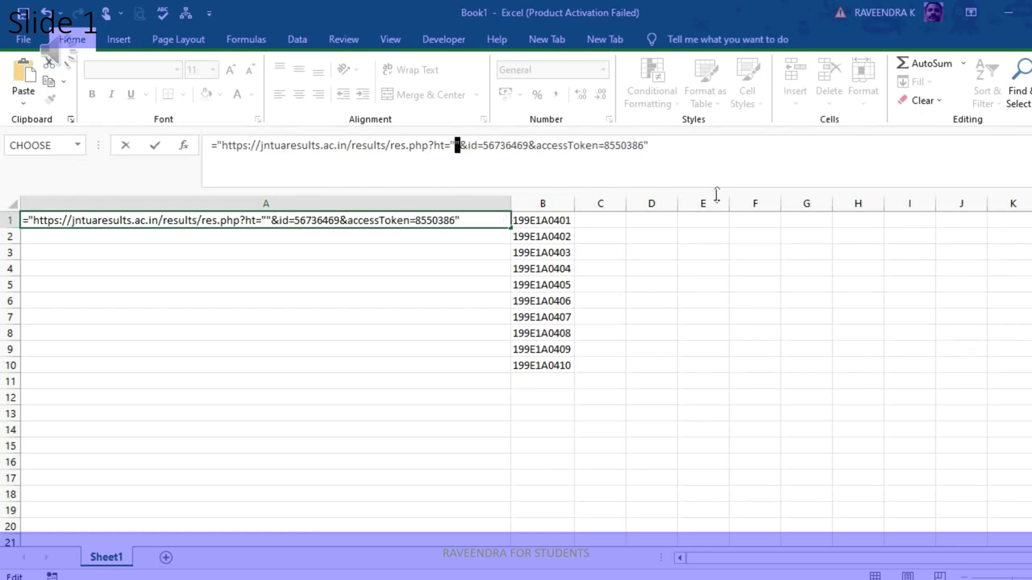
text(&&)
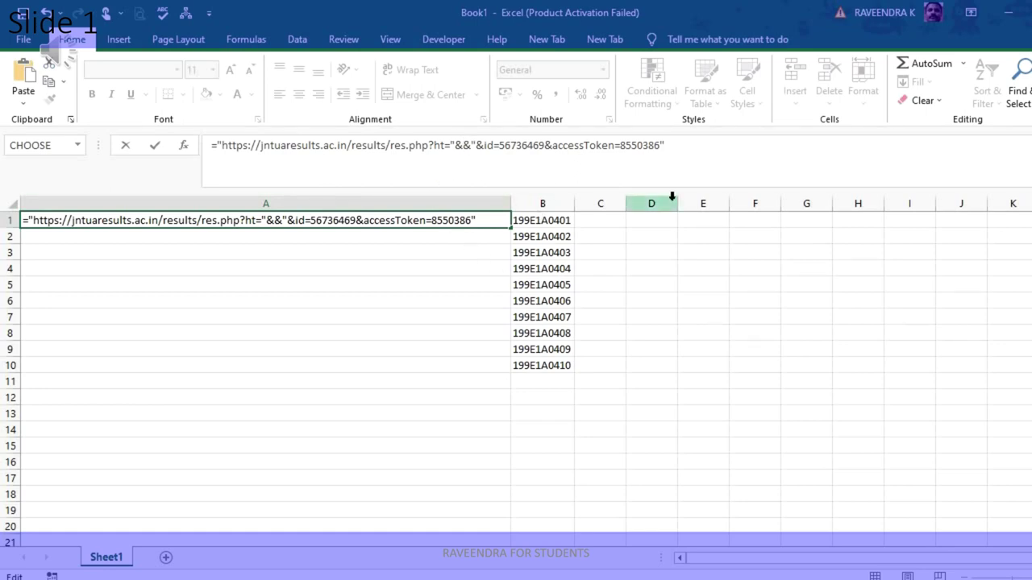
text(B1)
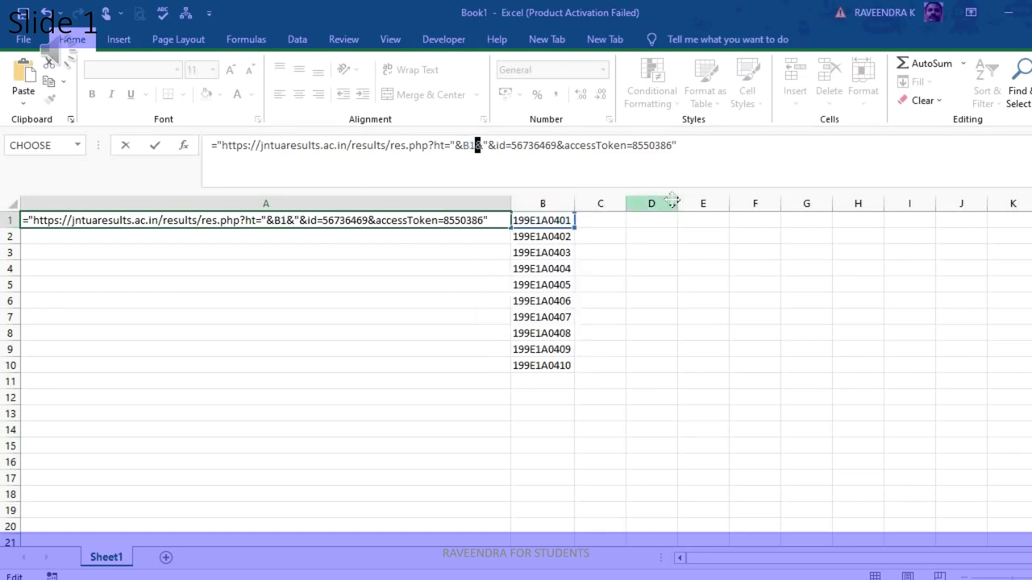
click(695, 144)
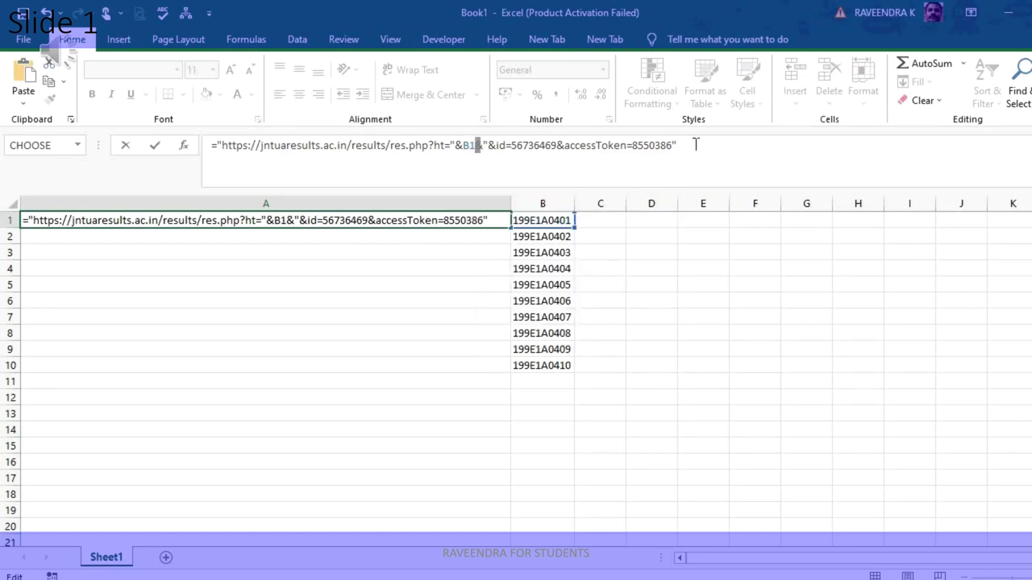
key(Return)
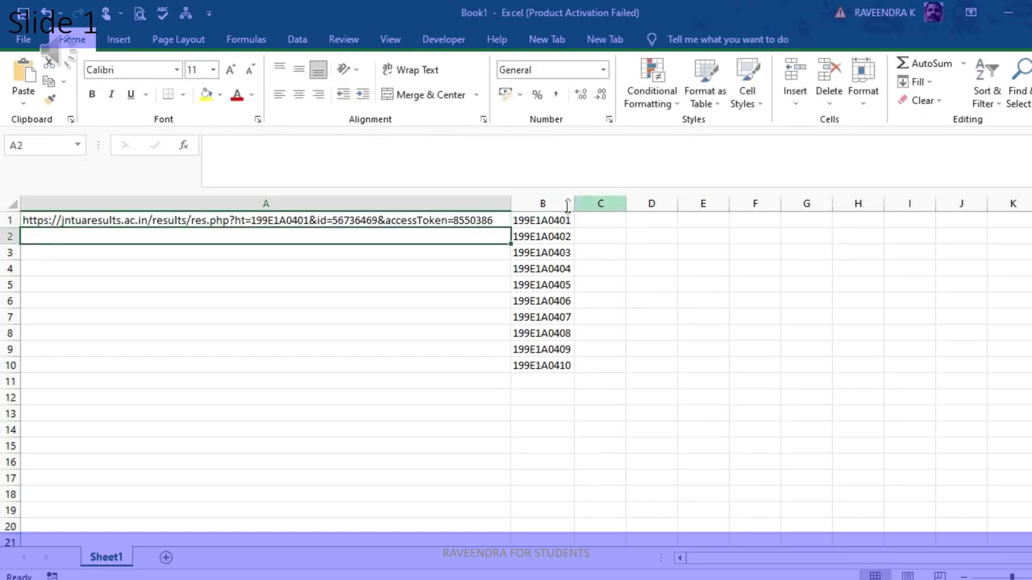
- Copy A1's URL formula down into A2:A10
click(488, 220)
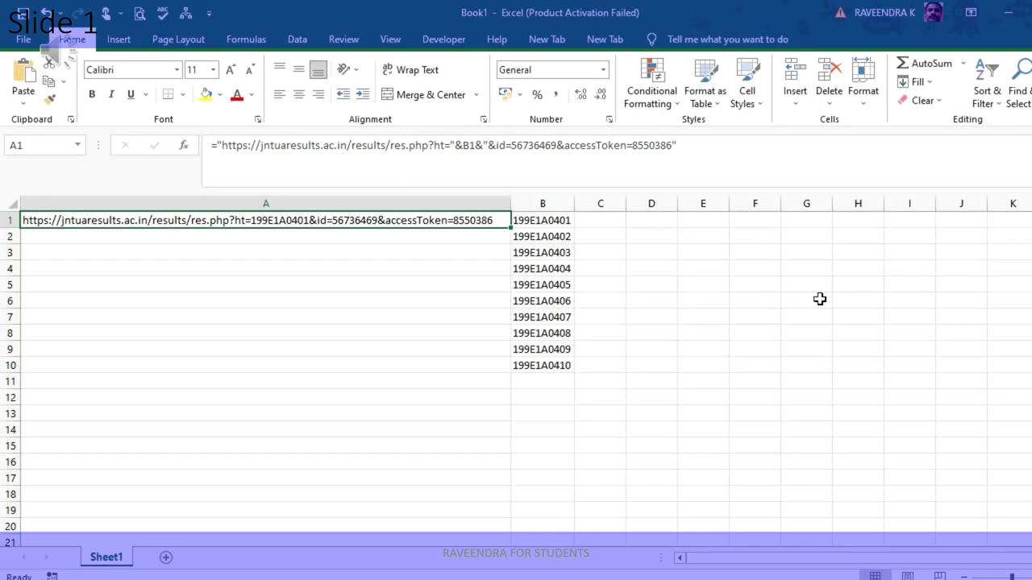
key(ctrl+c)
drag(479, 232, 478, 364)
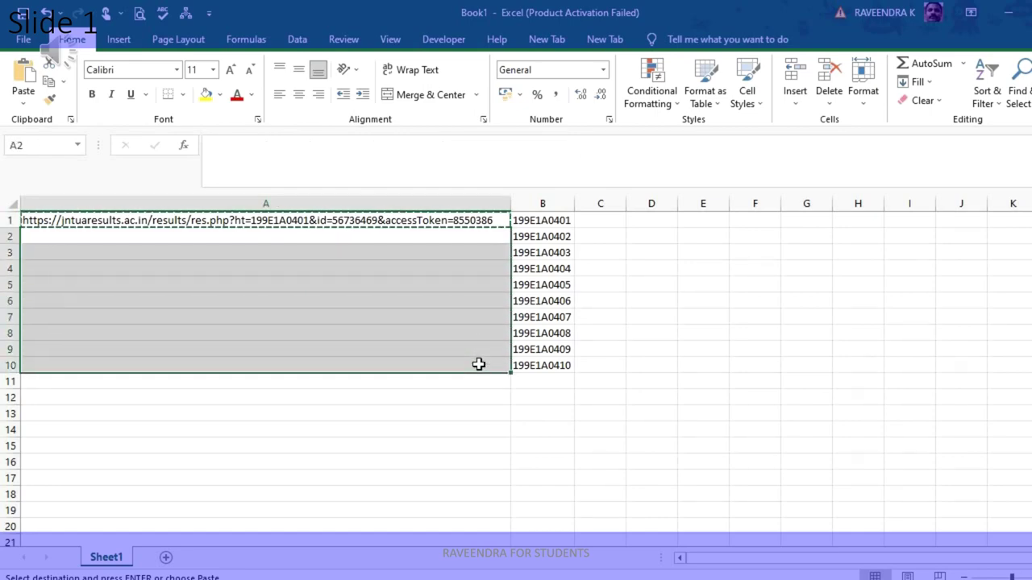
key(ctrl+v)
click(677, 335)
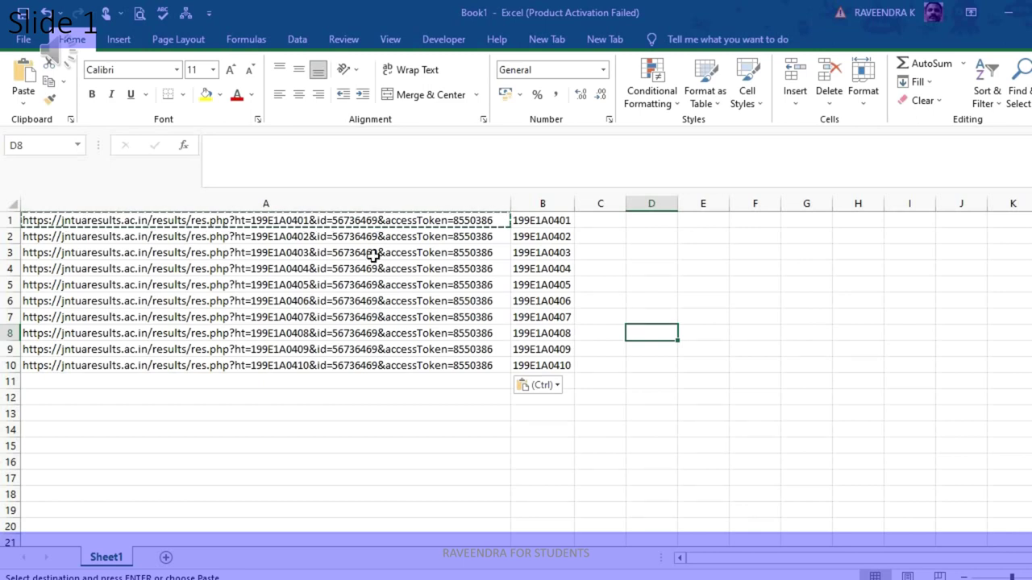
- Check that A1–A4 reference their own rows' hall tickets, then copy the ten URLs in A1:A10
click(310, 220)
click(299, 237)
click(301, 253)
click(300, 269)
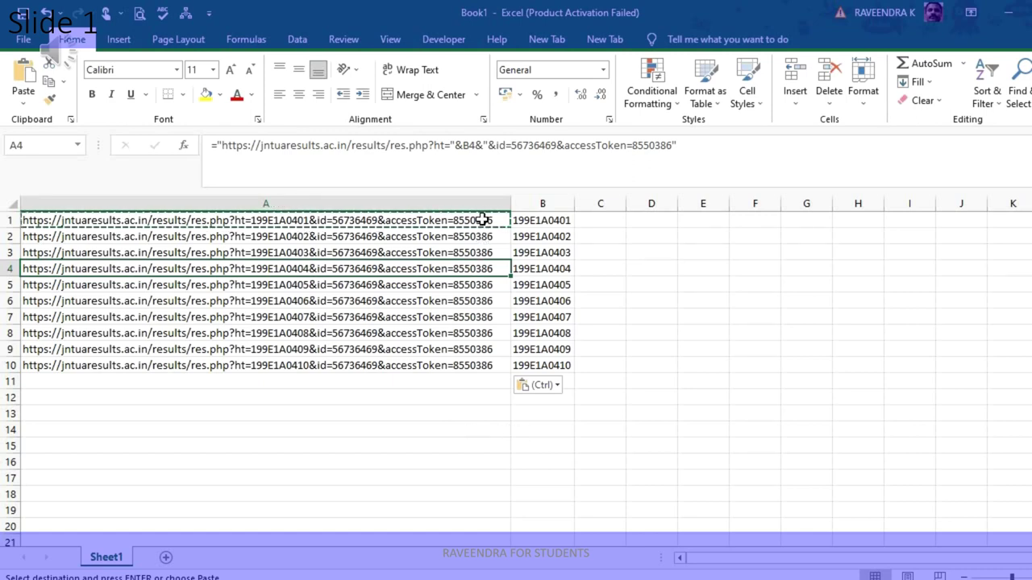
drag(481, 219, 476, 367)
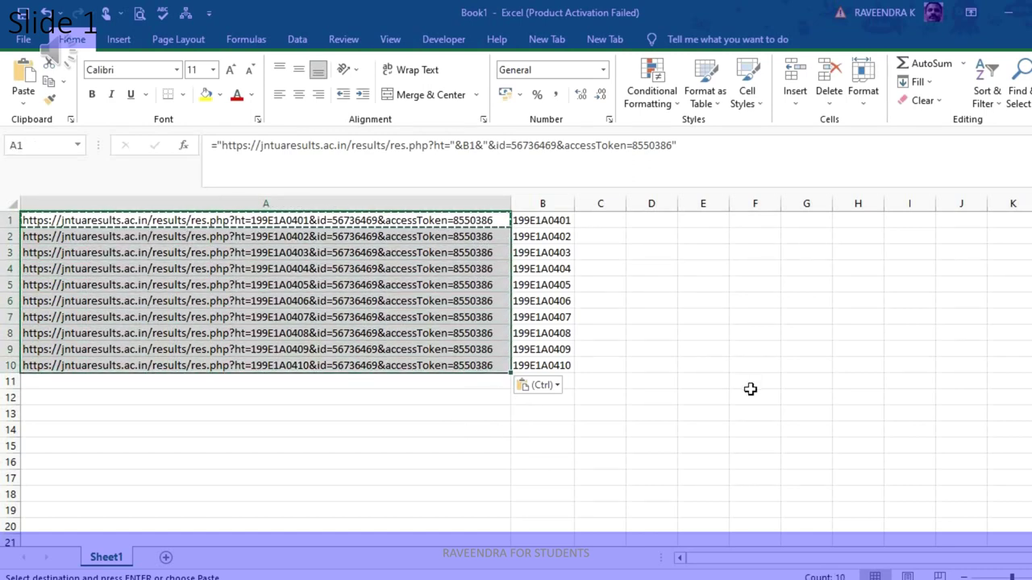
key(ctrl+c)
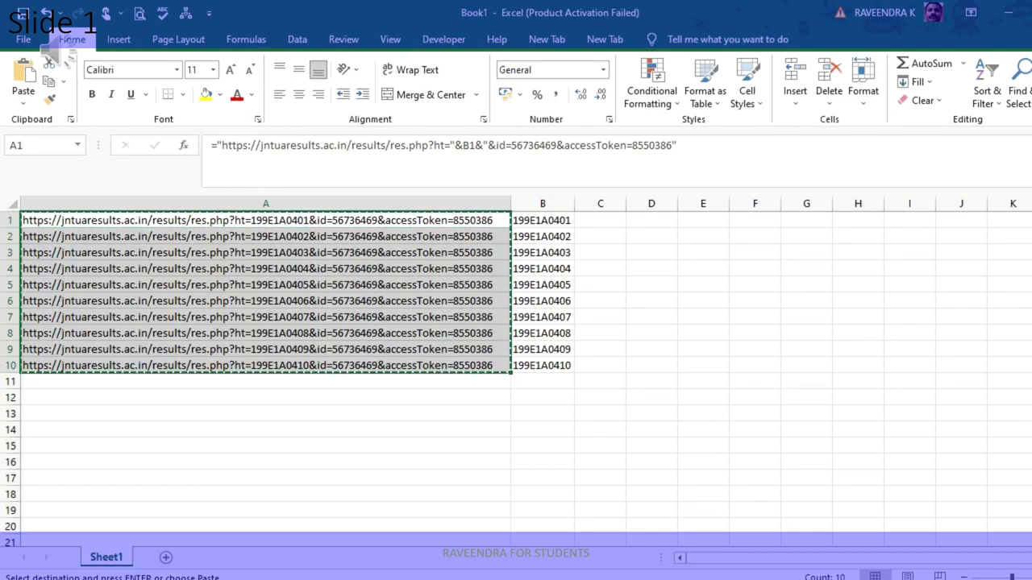
key(alt+Tab)
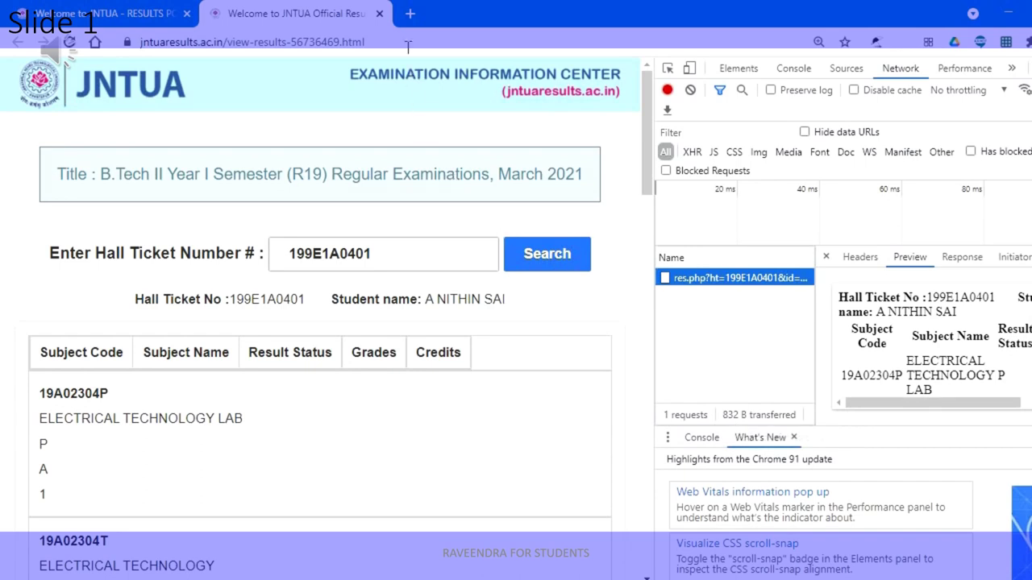
click(409, 14)
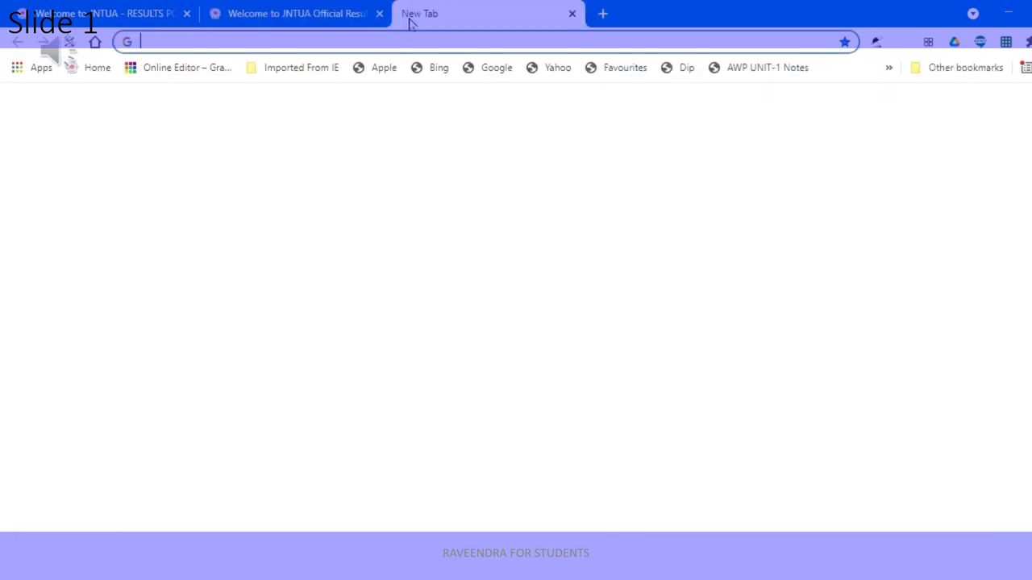
click(878, 44)
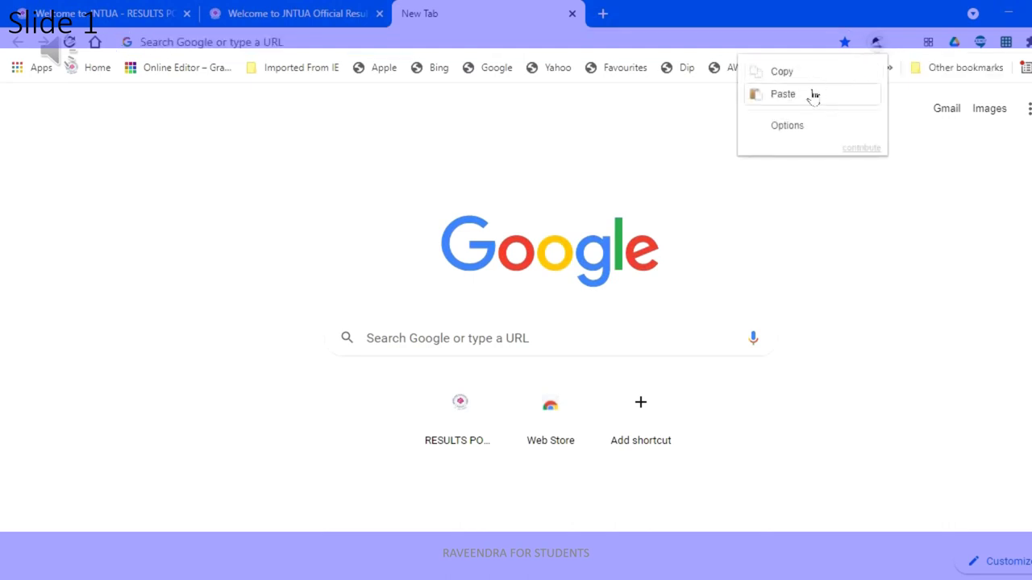
click(814, 95)
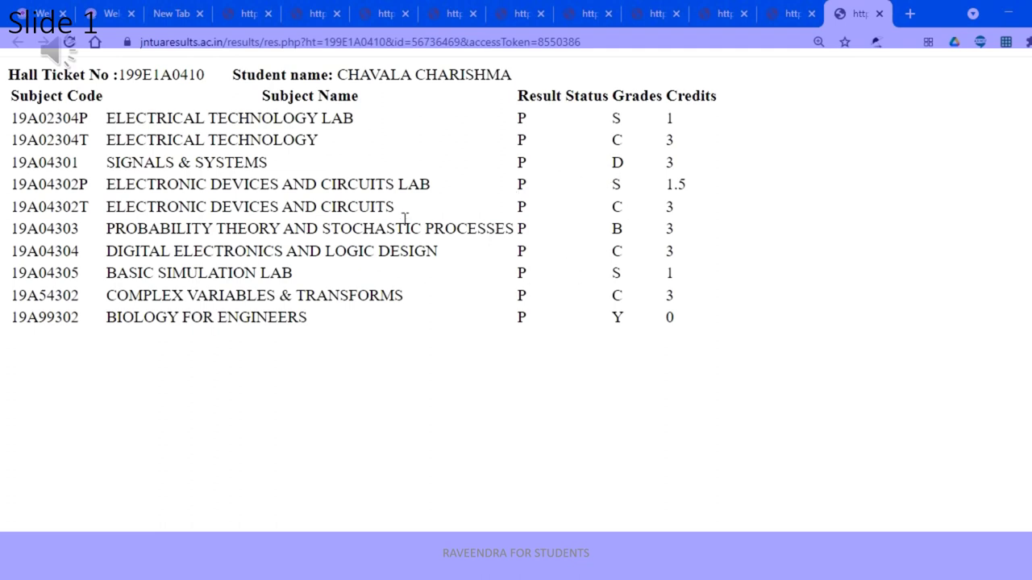
click(247, 16)
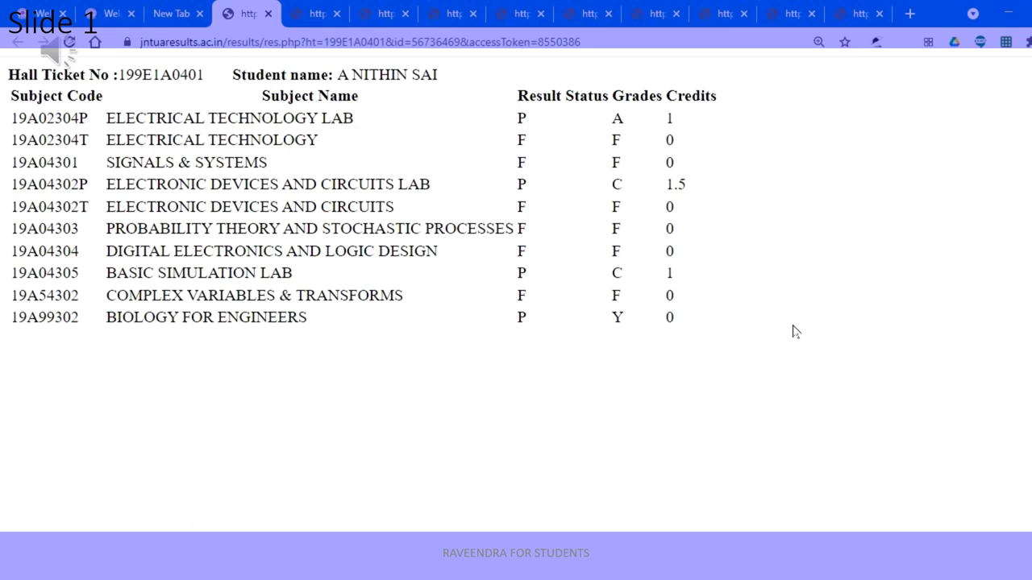
key(ctrl+a)
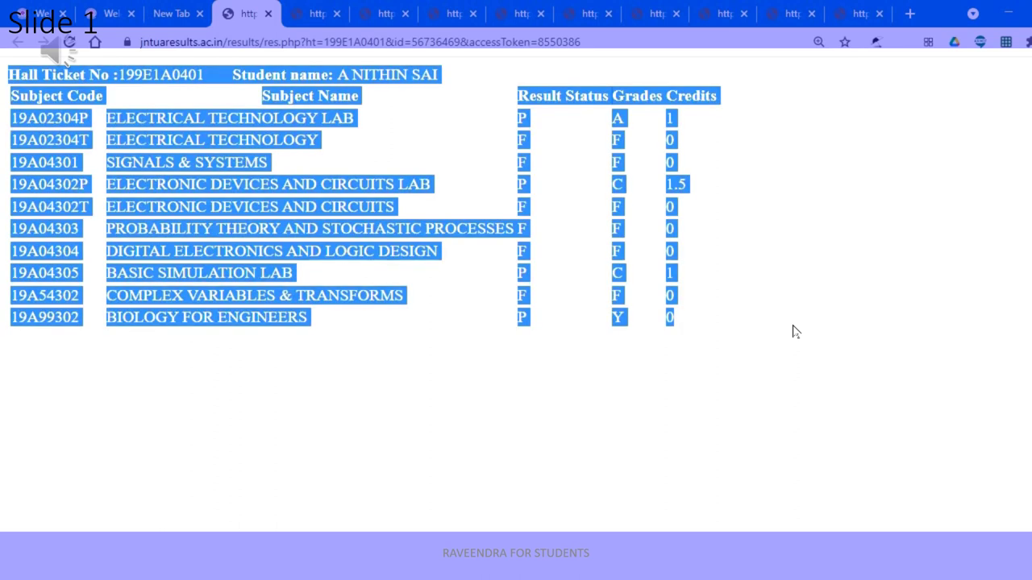
key(alt+Tab)
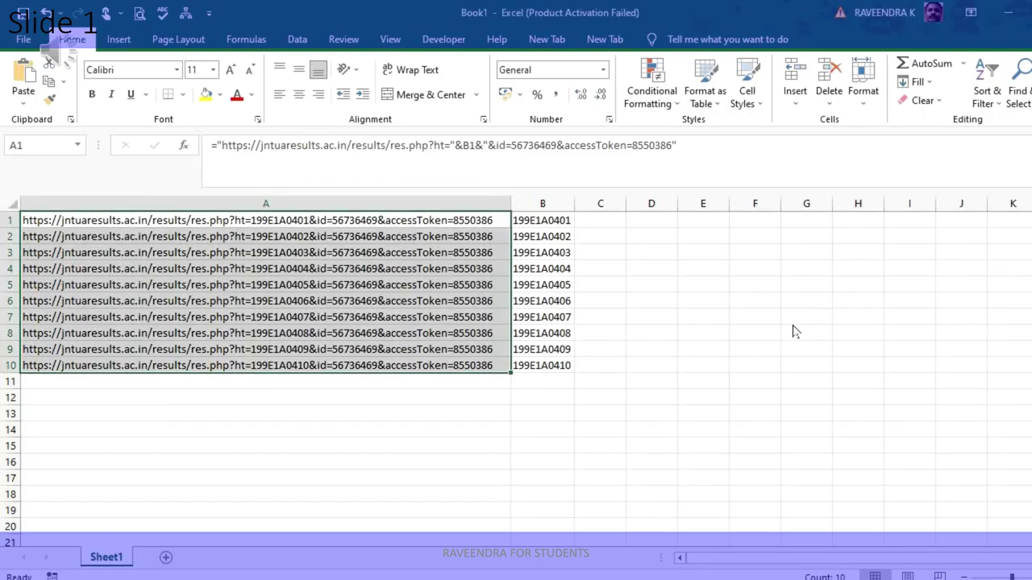
click(166, 558)
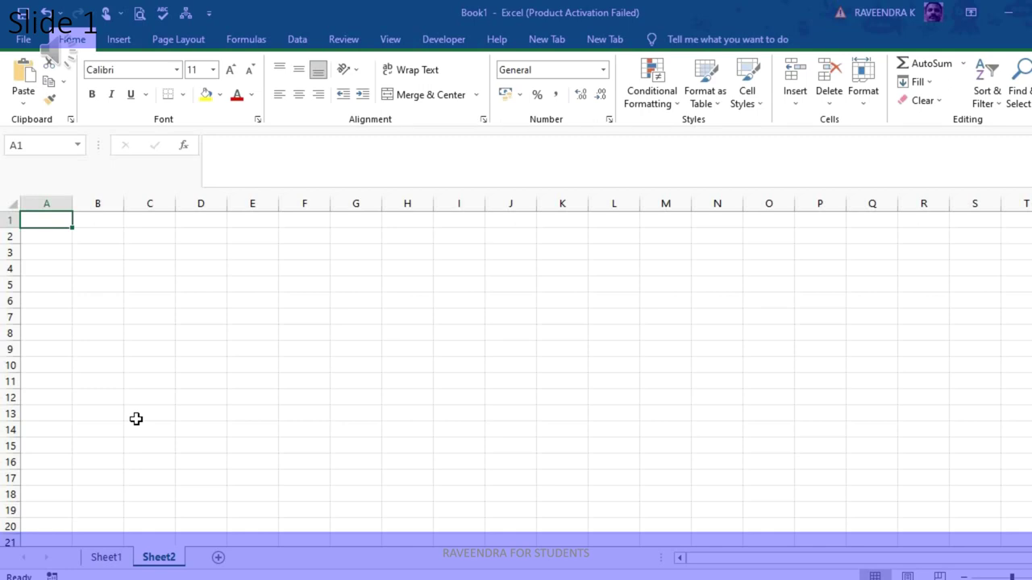
key(ctrl+v)
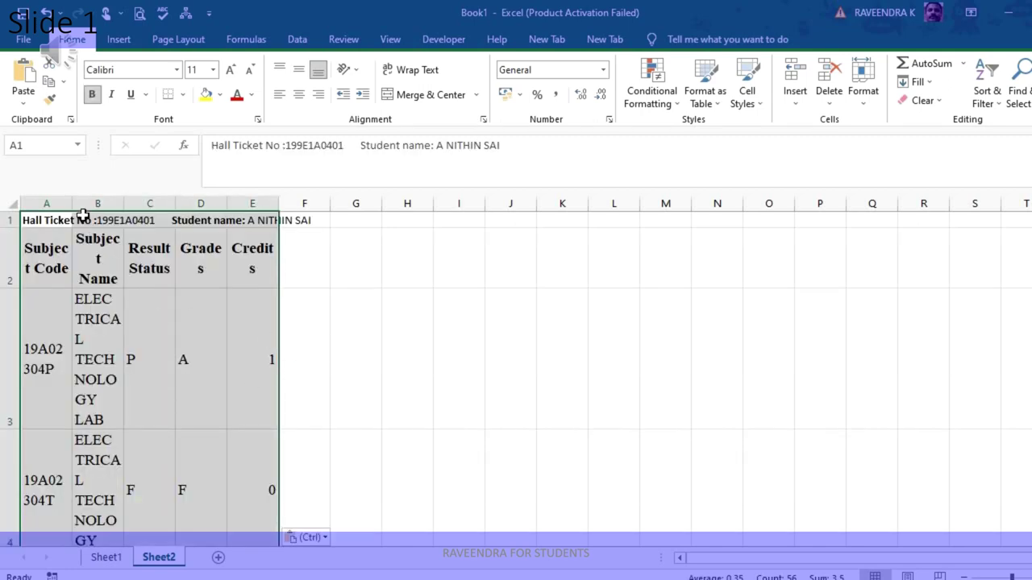
- Widen columns A, E and B to fit the table and autofit all row heights
drag(78, 203, 507, 211)
drag(253, 205, 522, 217)
drag(65, 214, 717, 449)
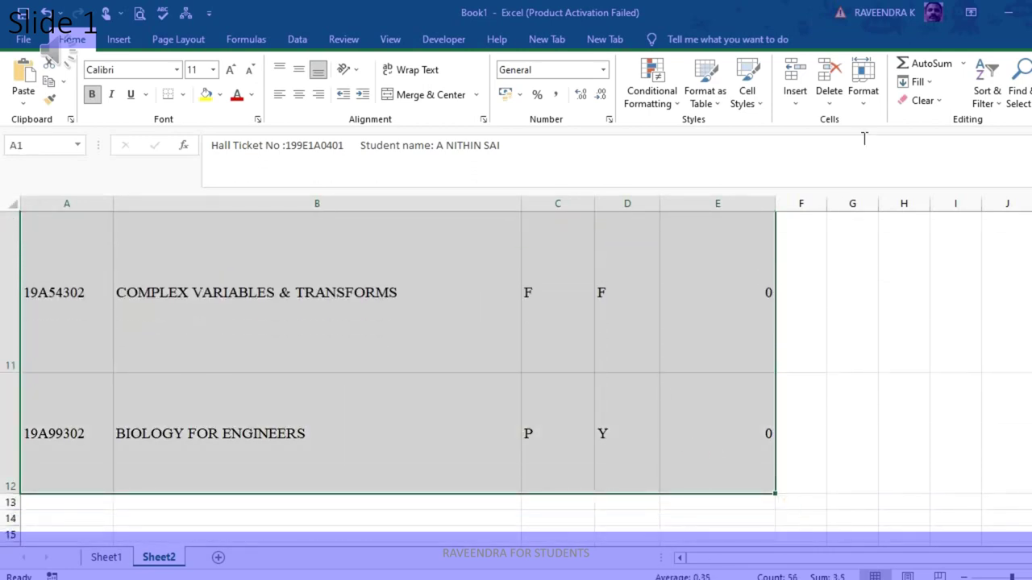
click(863, 105)
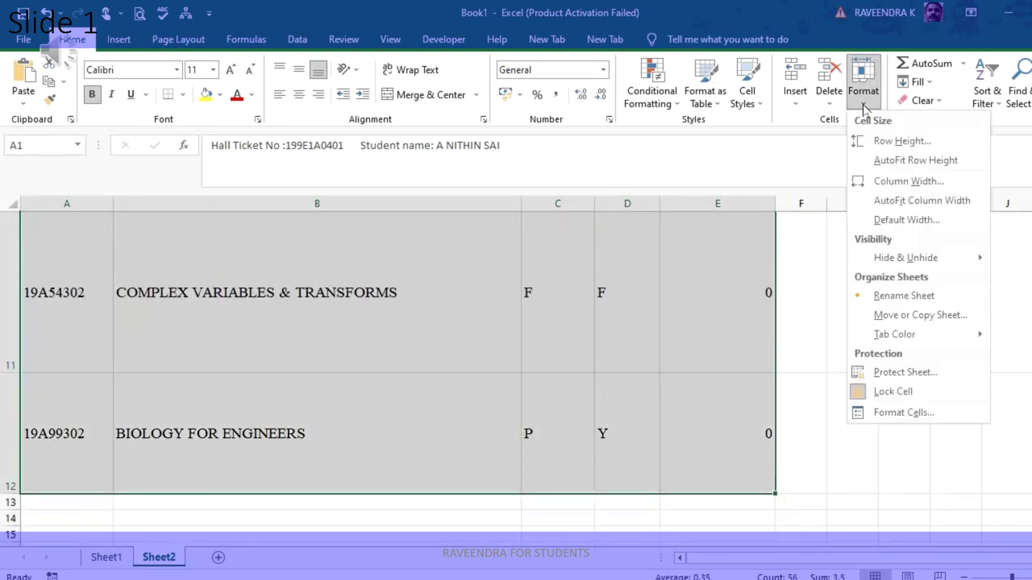
click(923, 163)
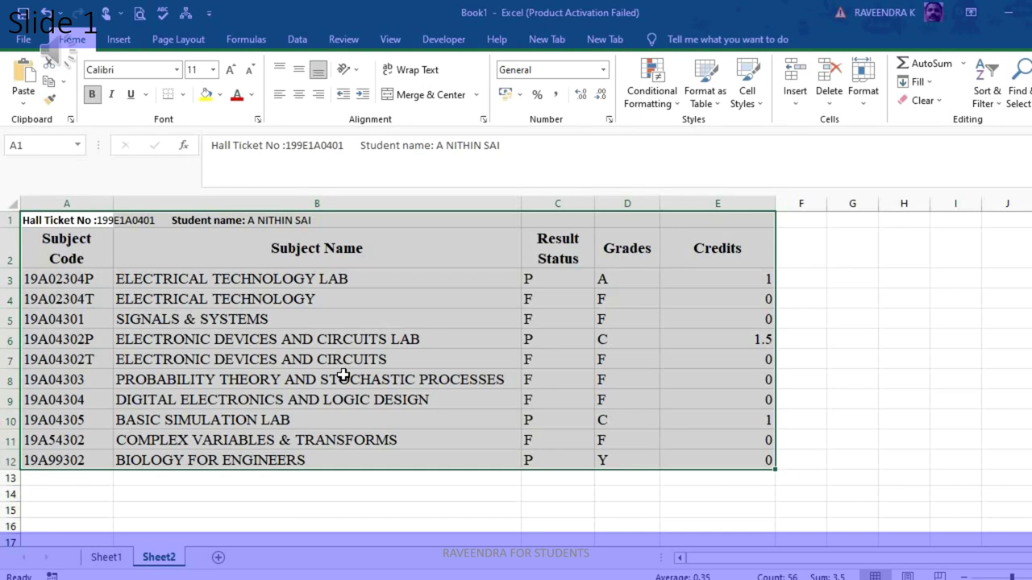
click(93, 480)
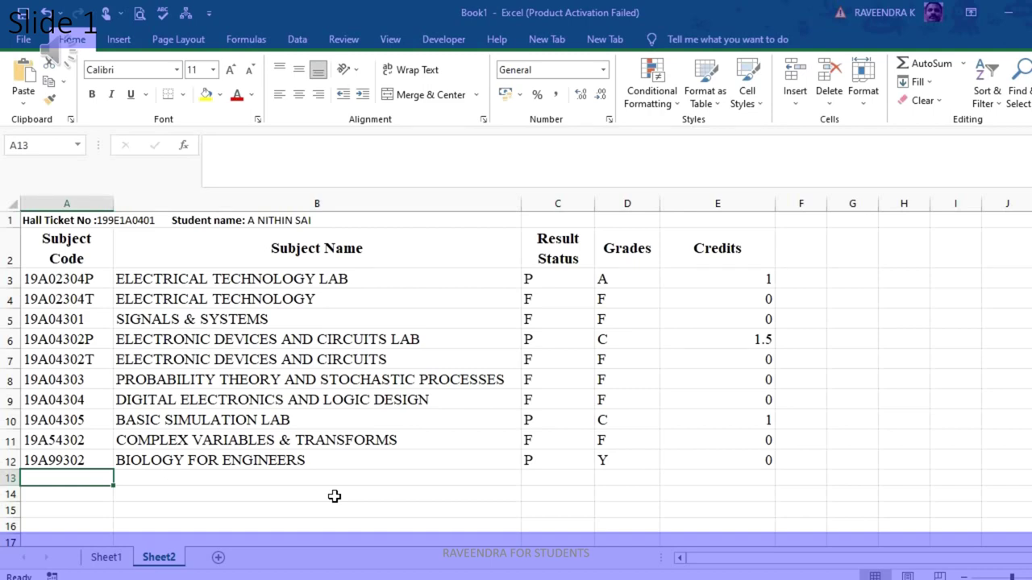
key(alt+Tab)
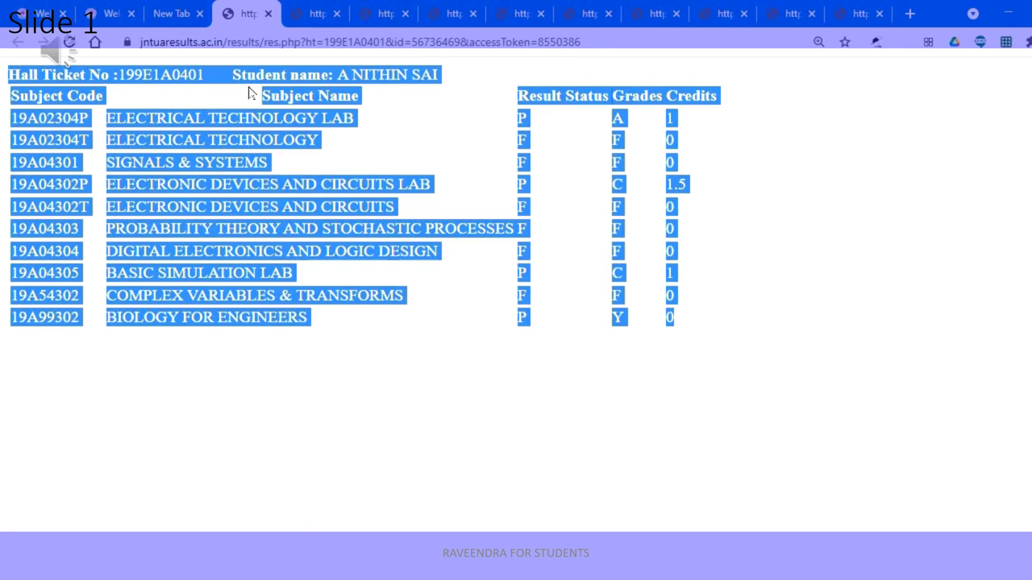
click(269, 15)
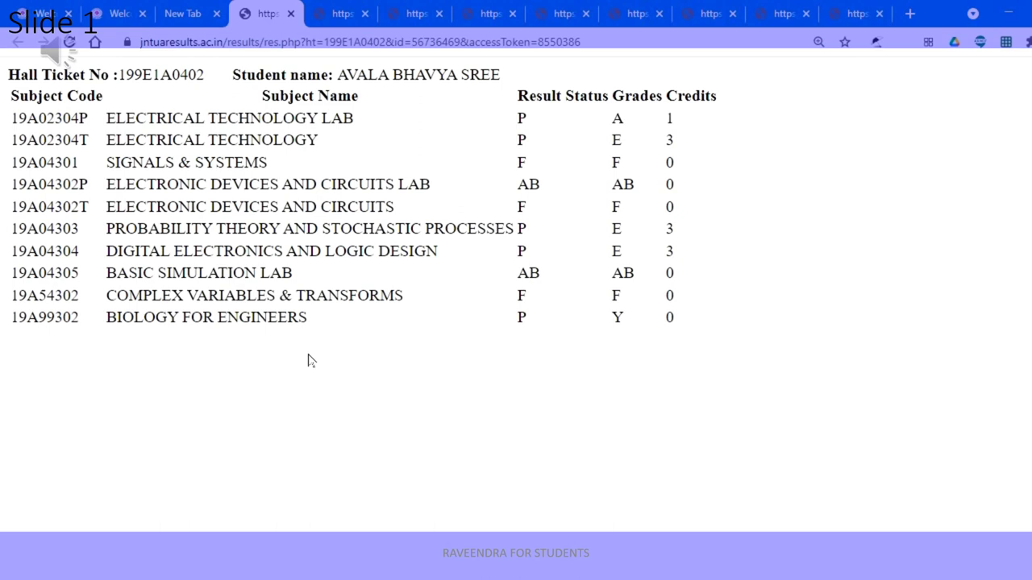
key(ctrl+a)
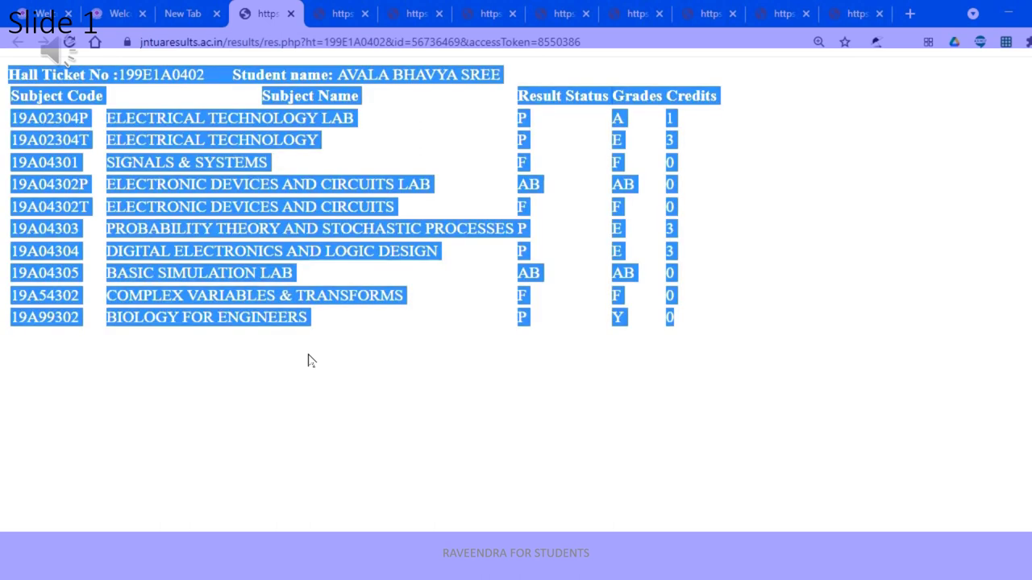
key(alt+Tab)
key(ctrl+v)
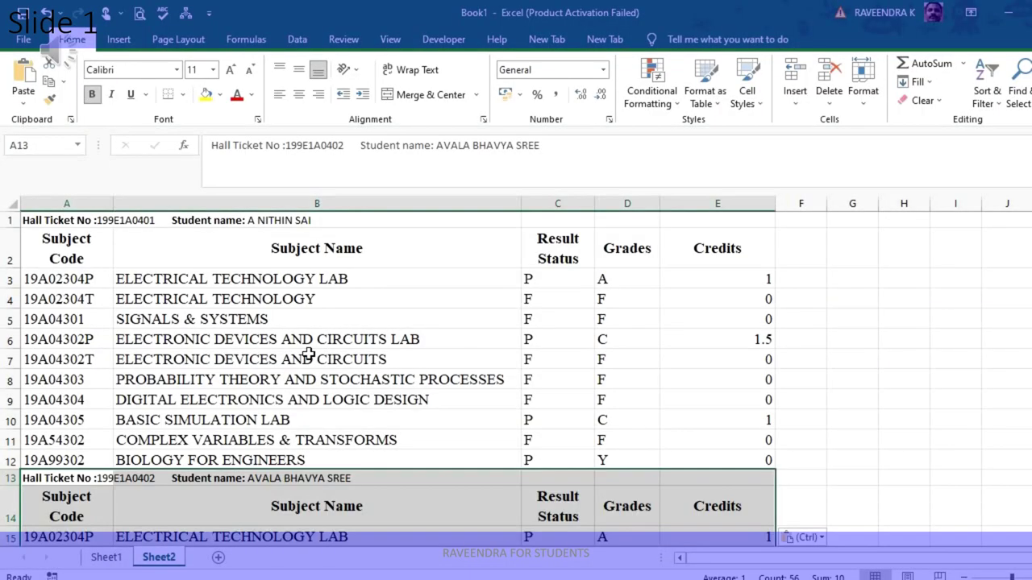
scroll(516, 379, down, 3)
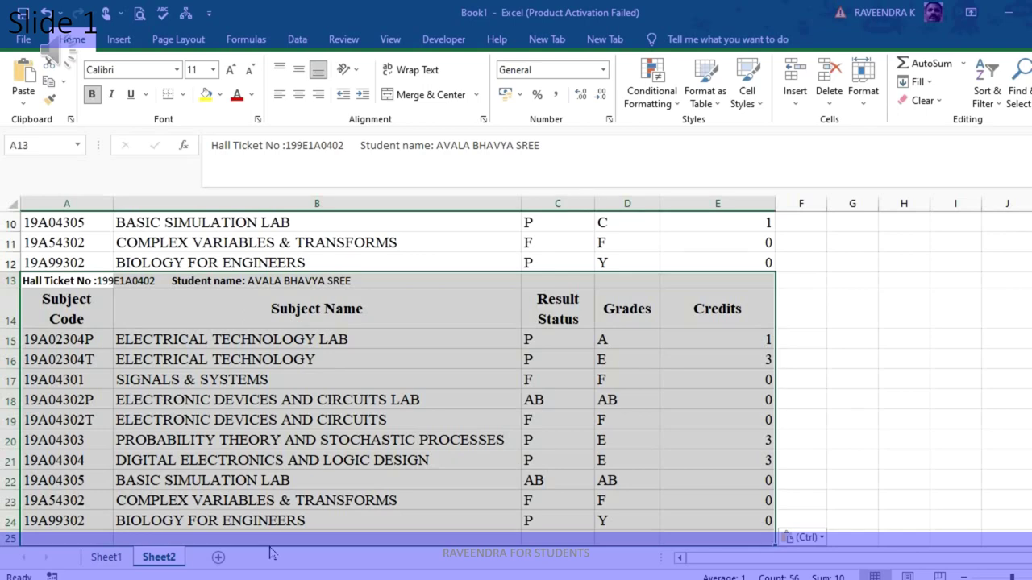
click(266, 538)
scroll(482, 391, down, 2)
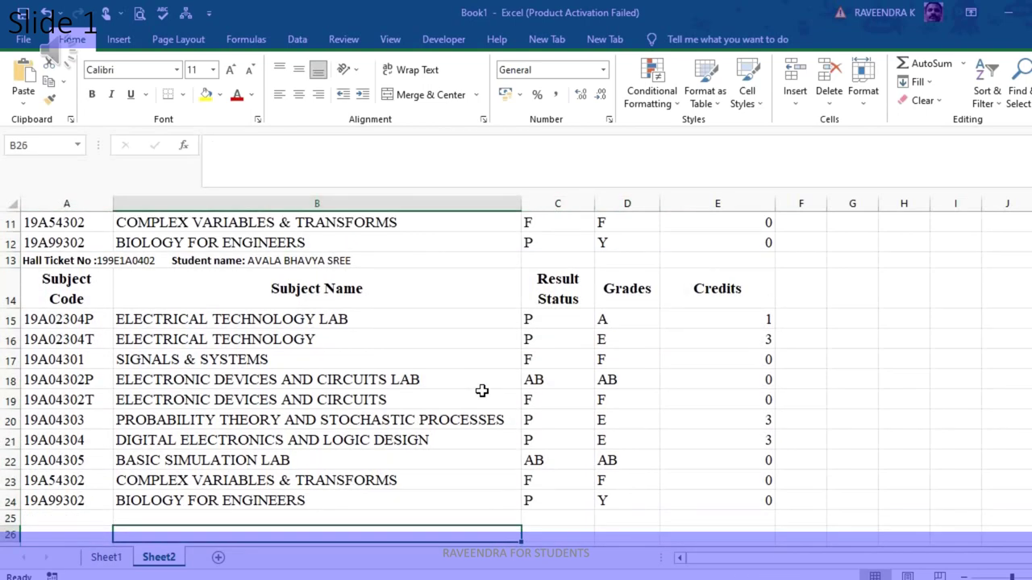
click(86, 456)
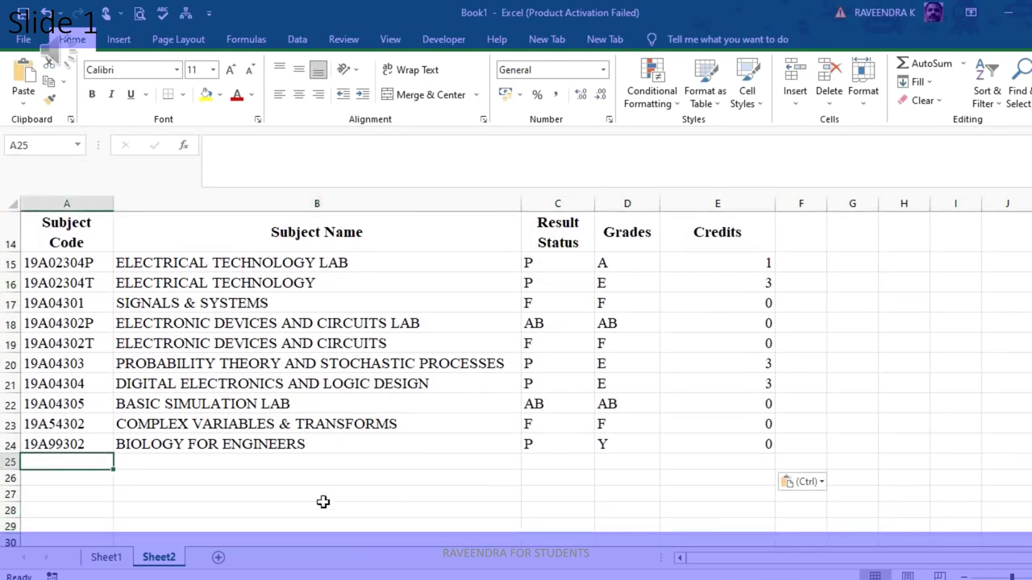
key(alt+Tab)
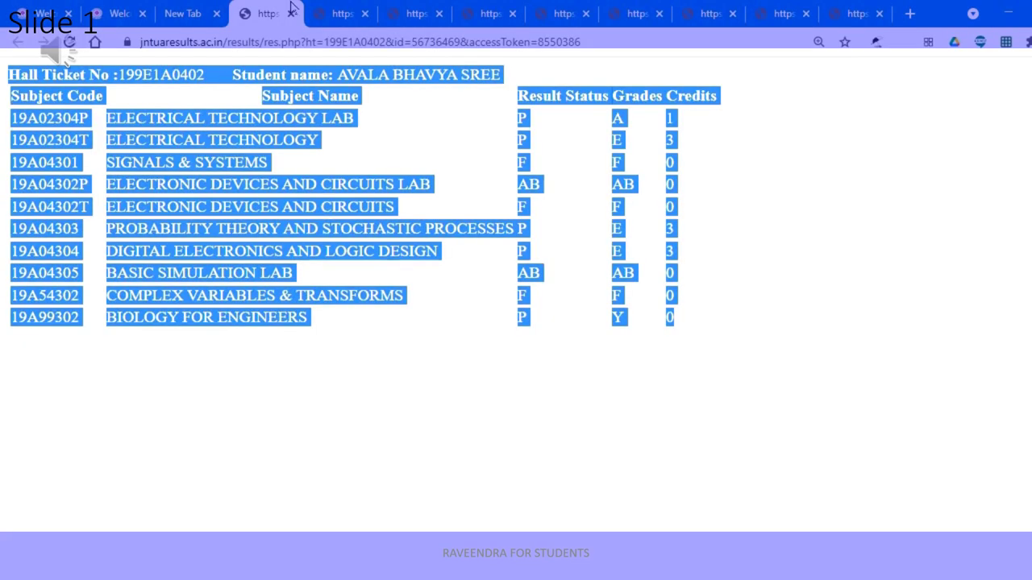
click(290, 15)
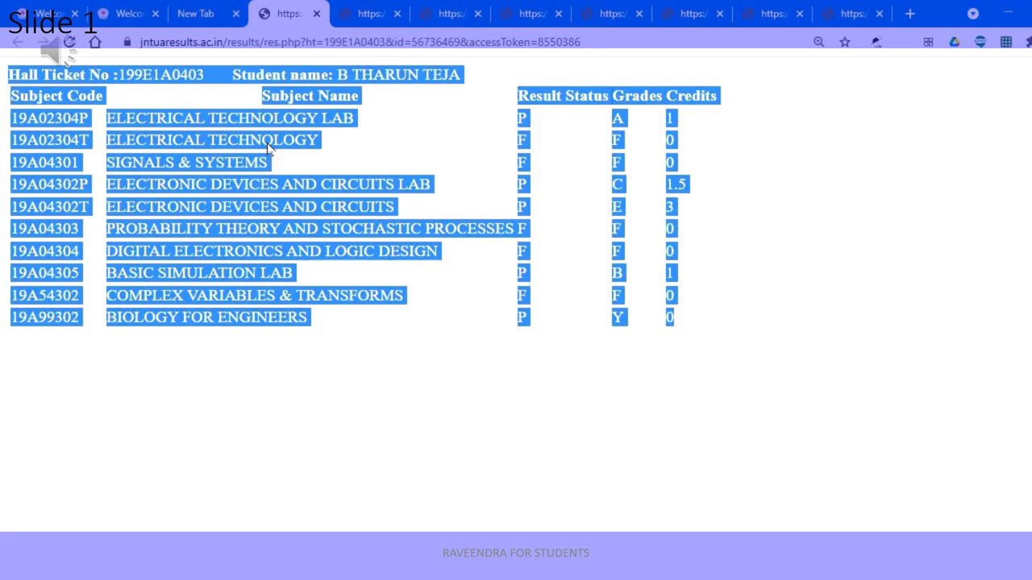
key(ctrl+c)
key(alt+Tab)
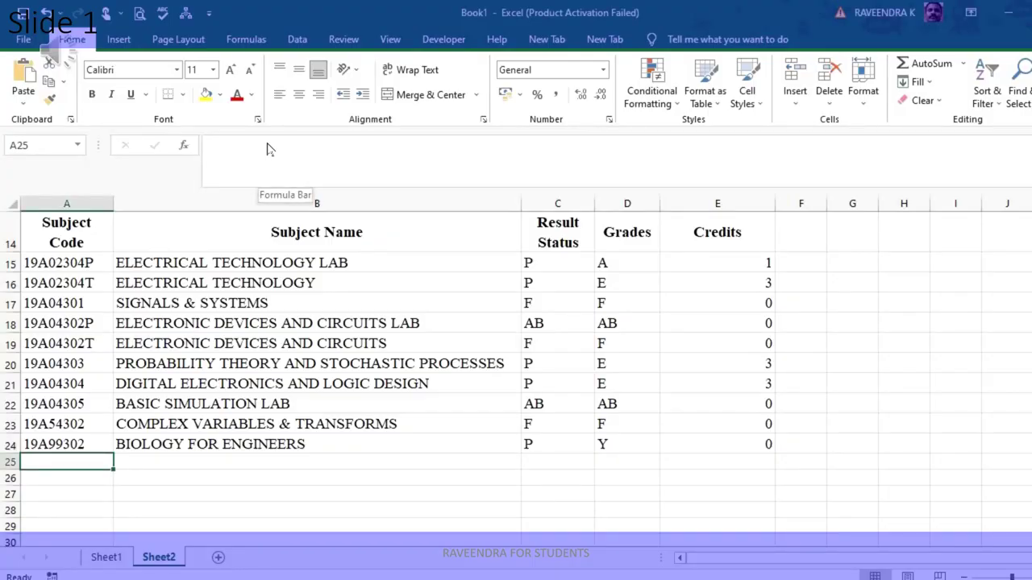
- Paste the third student's results table into Sheet2 starting at A25
key(ctrl+v)
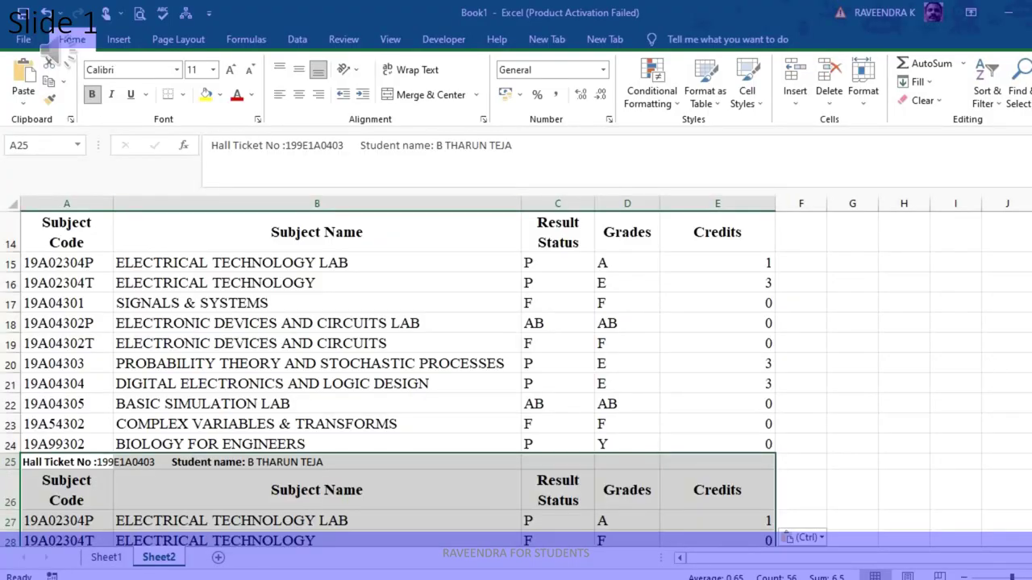
scroll(516, 371, down, 3)
key(ctrl+Page_Down)
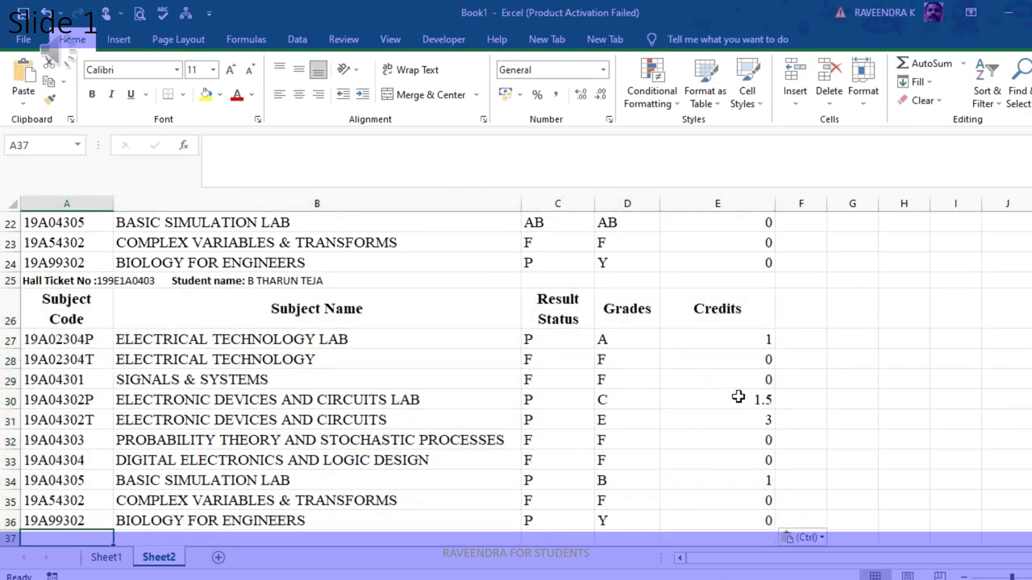
- Close the copied Chrome tab and paste the fourth student's results page at A37
key(alt+Tab)
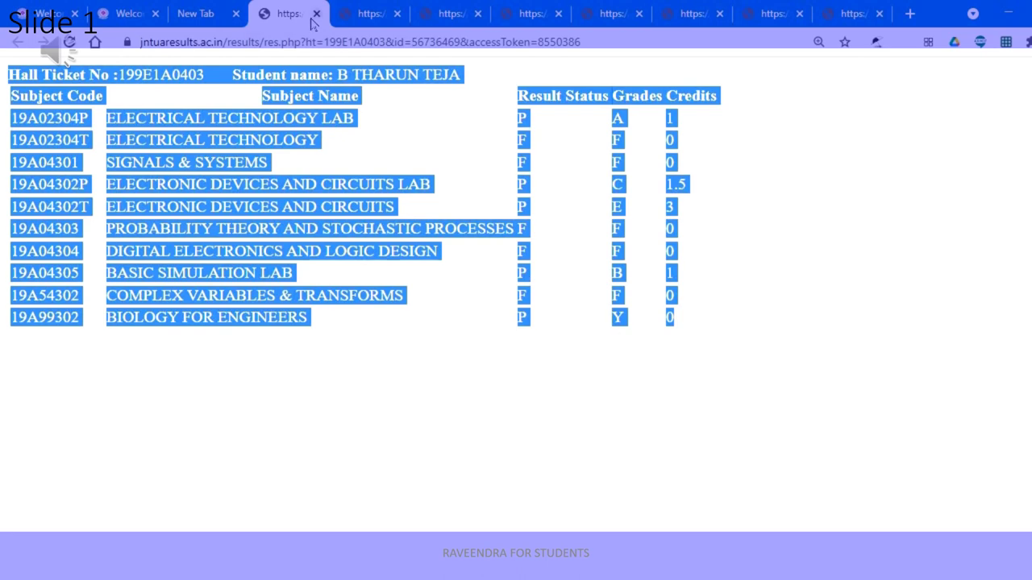
click(316, 13)
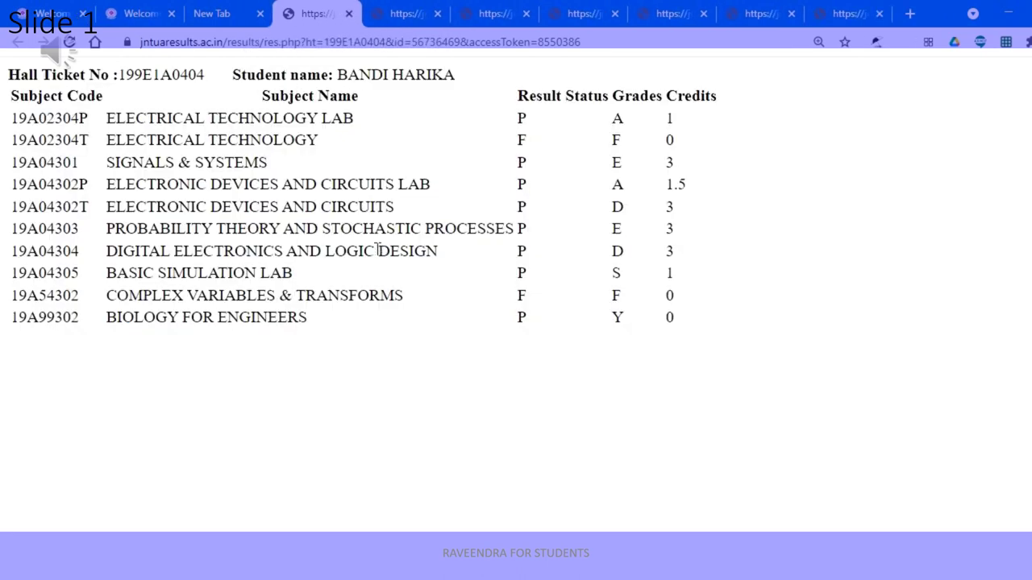
key(ctrl+a)
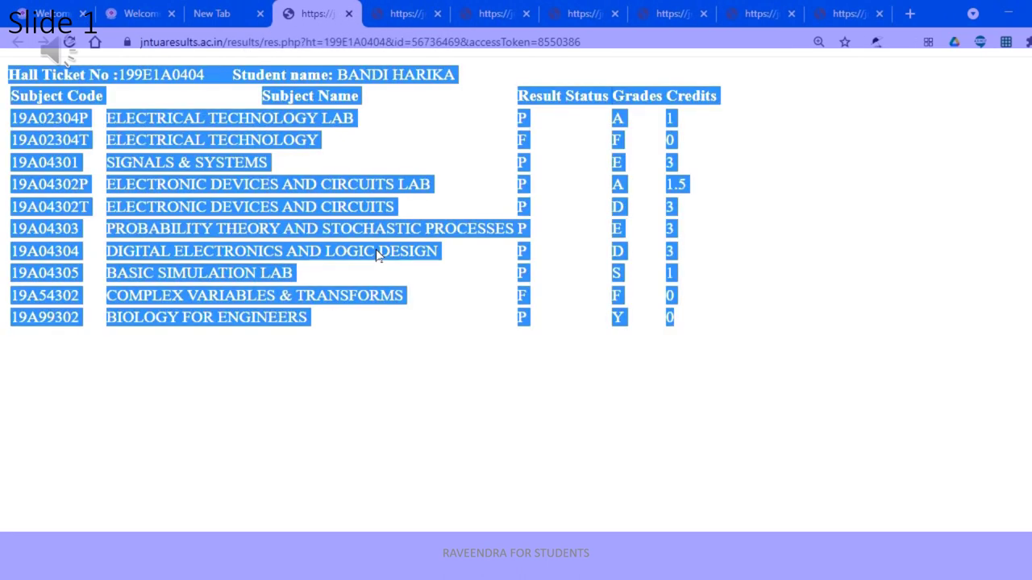
key(alt+Tab)
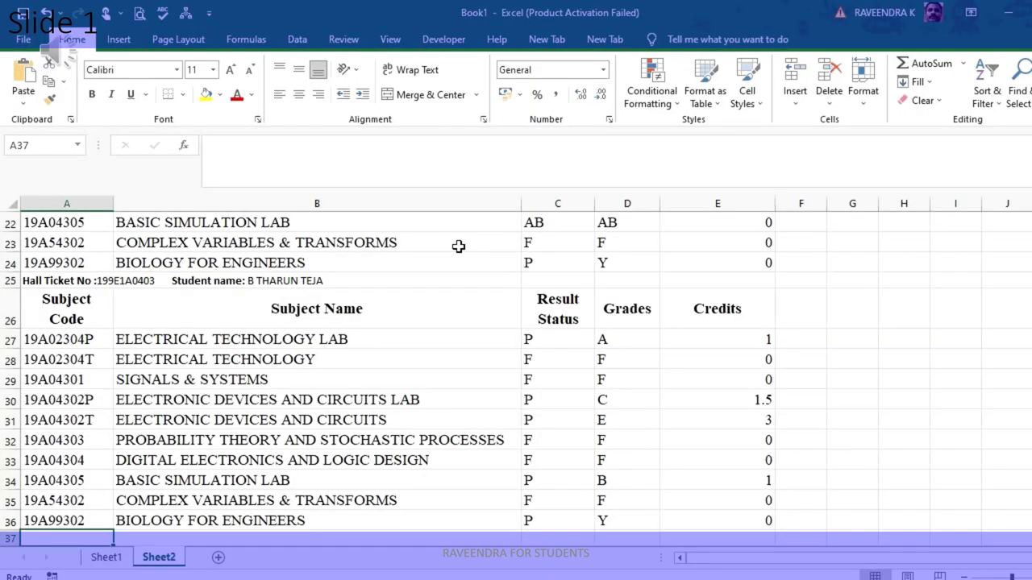
key(ctrl+v)
- Go to A49, close the fourth student's tab, and select the fifth student's results page
scroll(387, 371, down, 4)
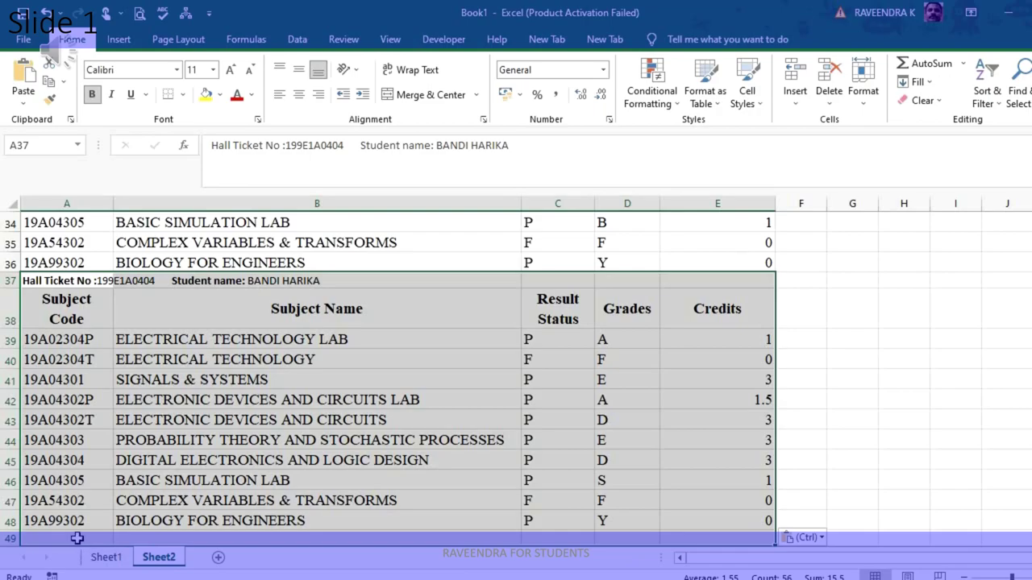
click(76, 538)
key(alt+Tab)
key(ctrl+a)
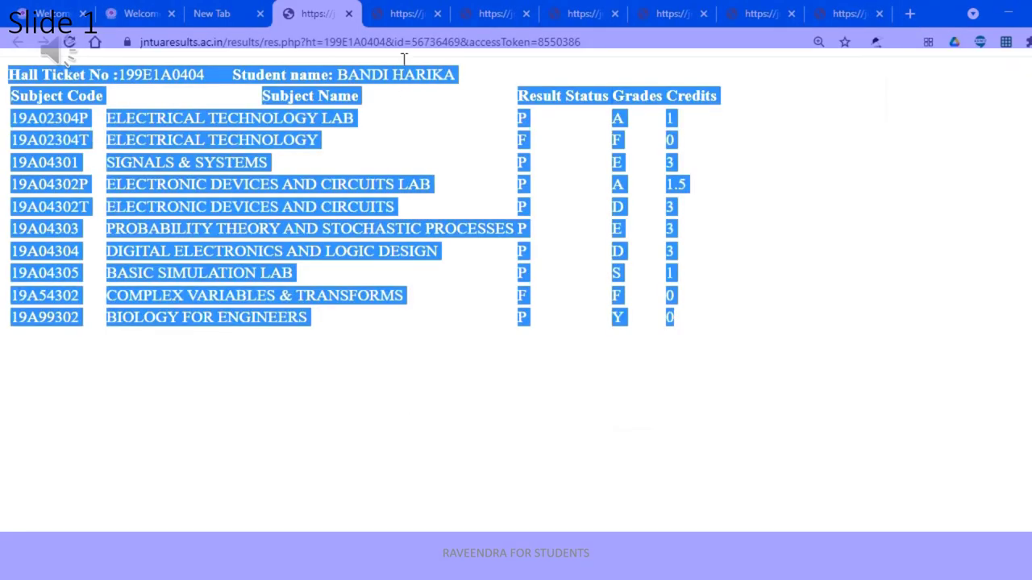
click(348, 13)
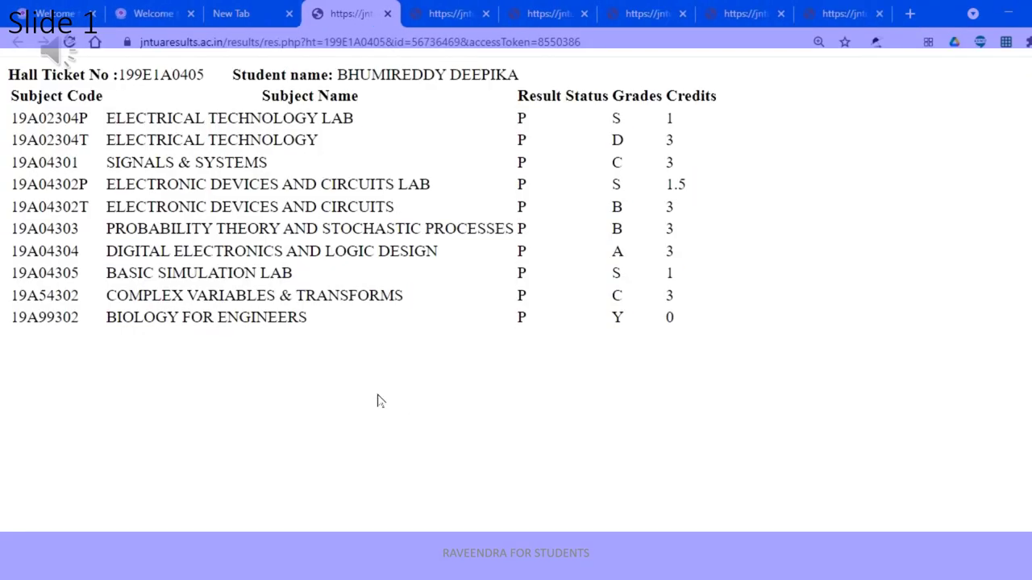
key(ctrl+a)
- Copy the fifth student's results and paste them into Sheet2 at A49
key(ctrl+c)
key(alt+Tab)
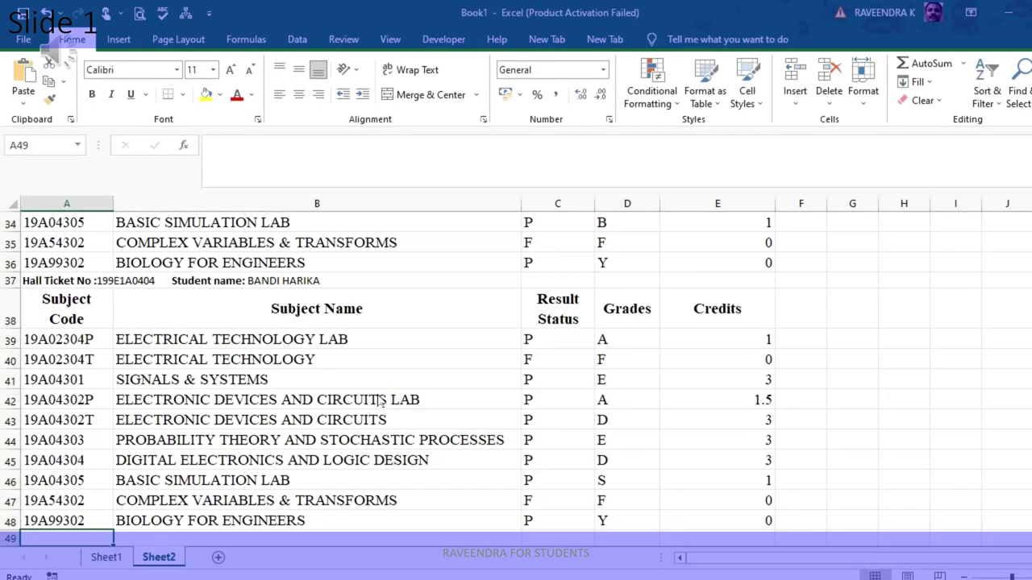
key(ctrl+v)
scroll(387, 371, down, 4)
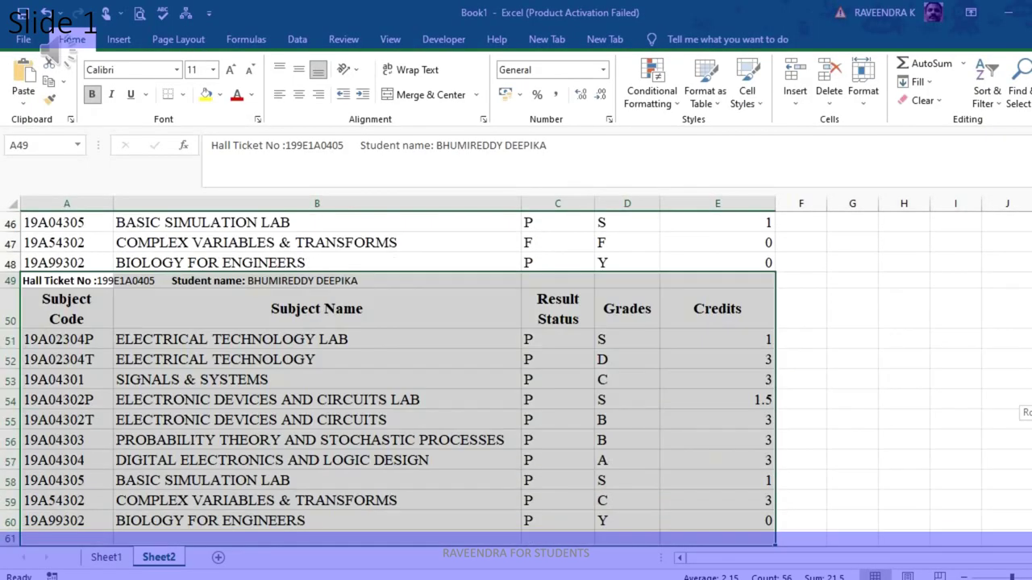
click(102, 537)
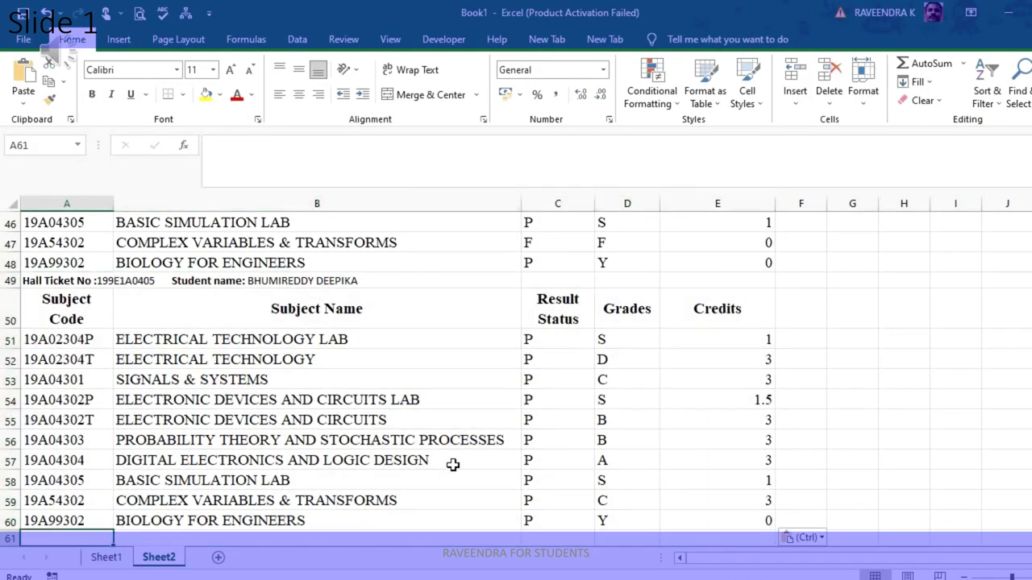
- Close the fifth student's tab and paste the sixth student's results at A61
key(alt+Tab)
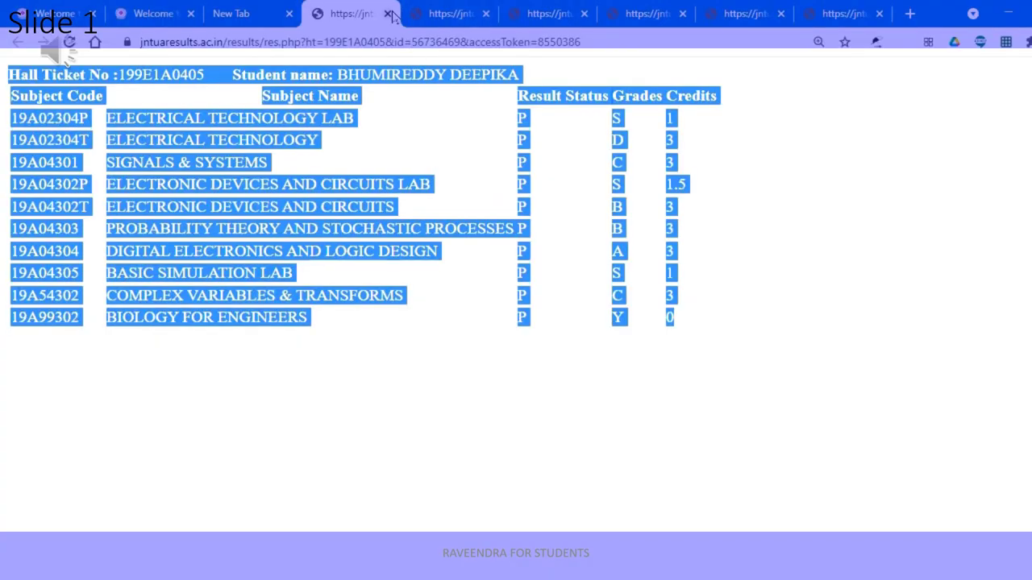
click(389, 13)
key(ctrl+a)
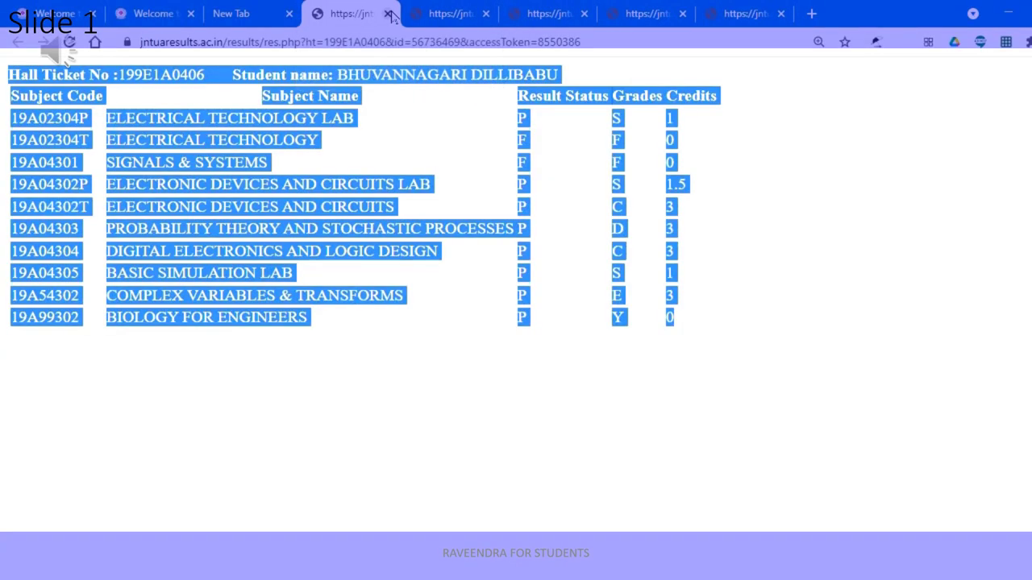
key(alt+Tab)
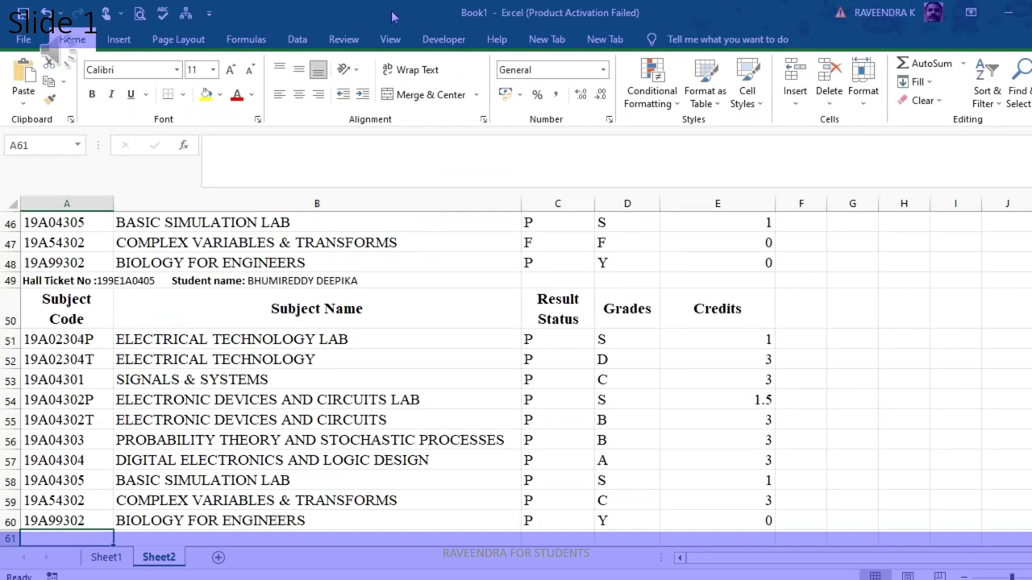
key(ctrl+v)
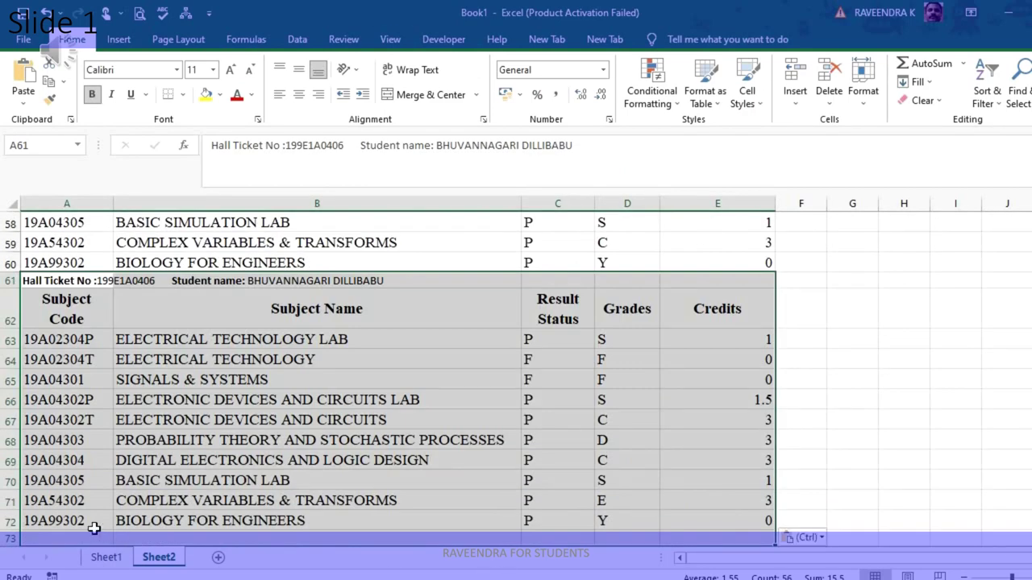
- Copy the seventh student's results page from Chrome and paste it at A73
click(94, 535)
key(alt+Tab)
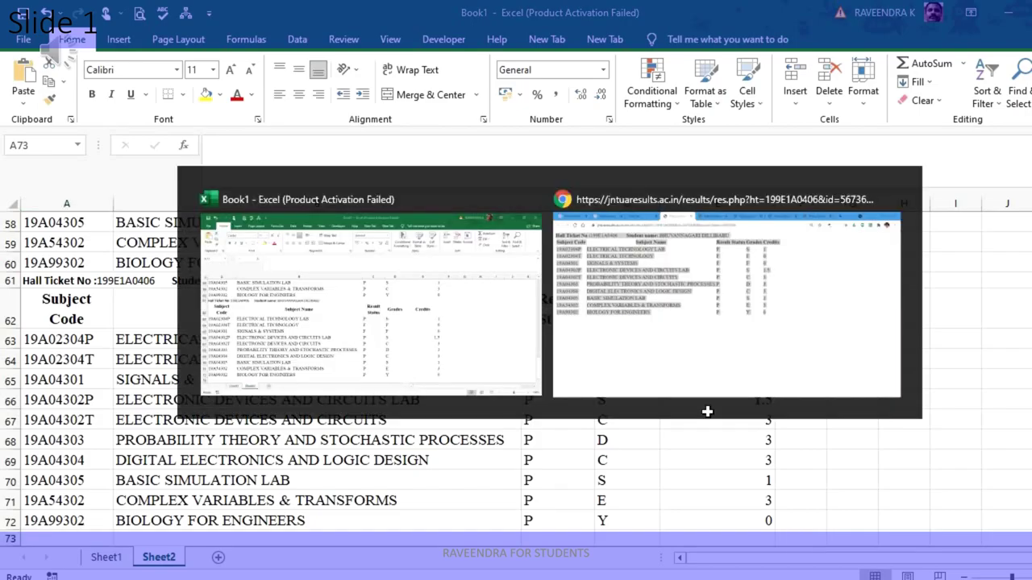
click(439, 14)
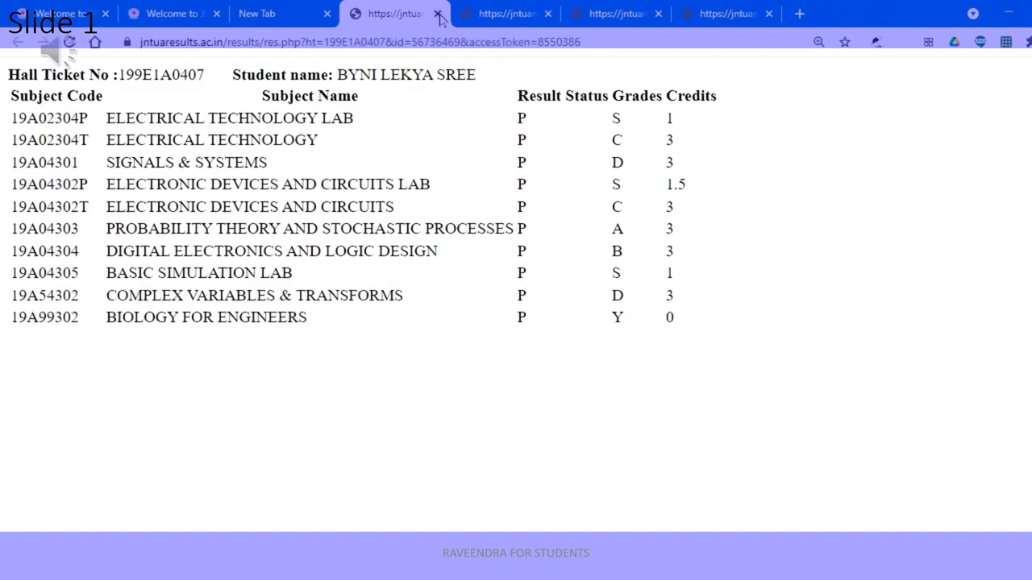
key(ctrl+a)
key(ctrl+c)
key(alt+Tab)
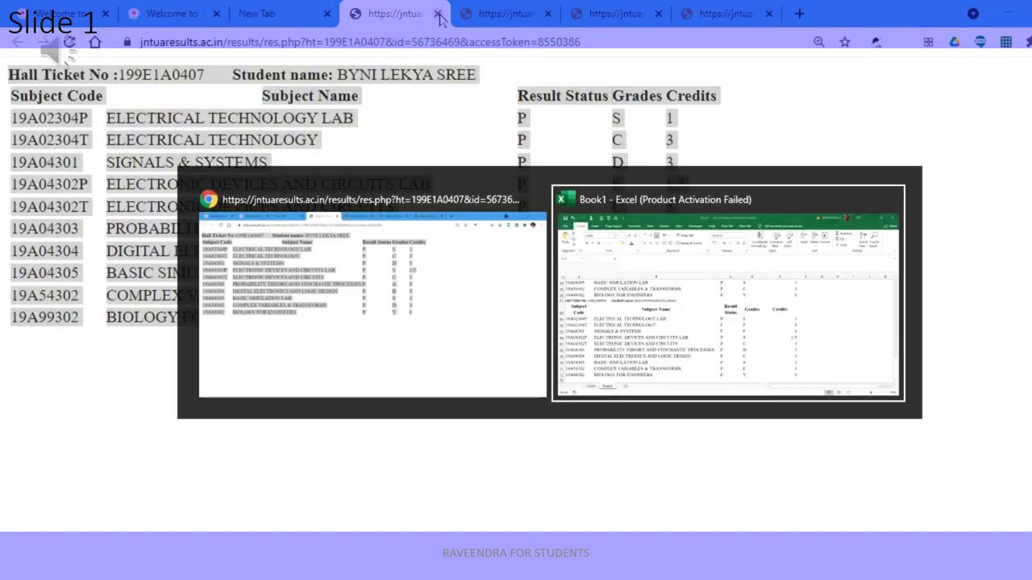
key(ctrl+v)
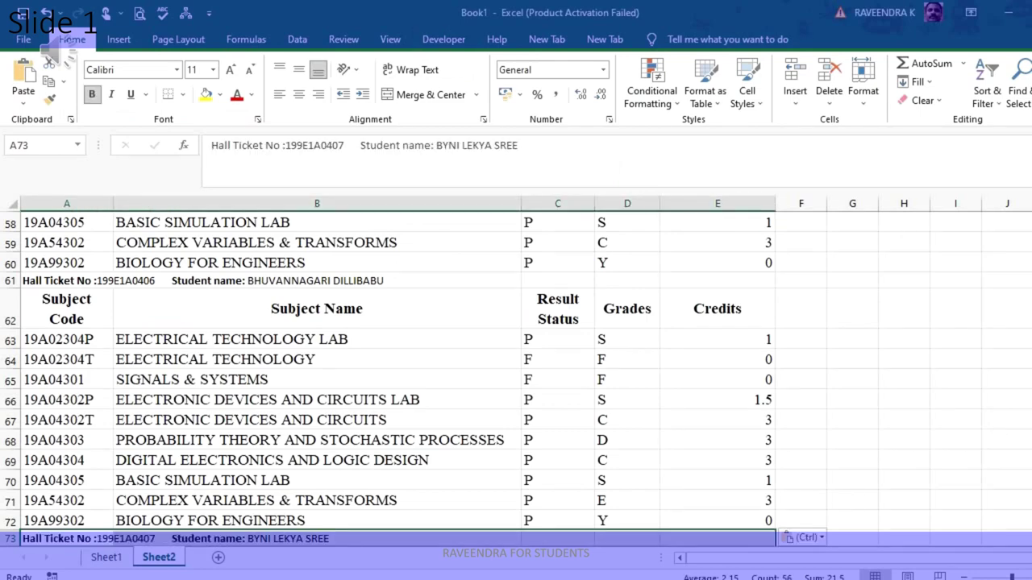
- Paste the eighth student's results at A85, leaving A97 ready for the next table
scroll(564, 403, down, 4)
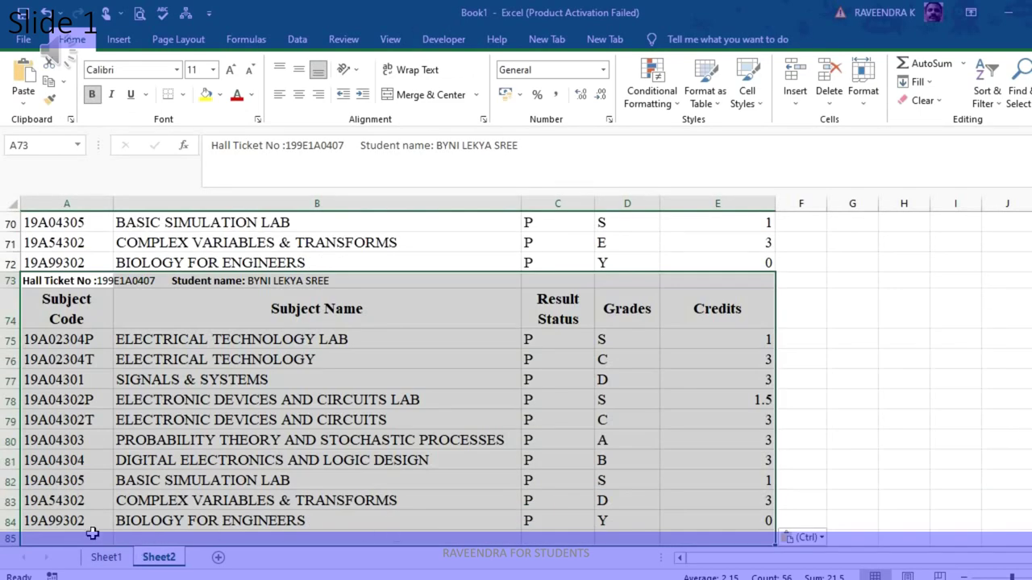
click(93, 537)
key(alt+Tab)
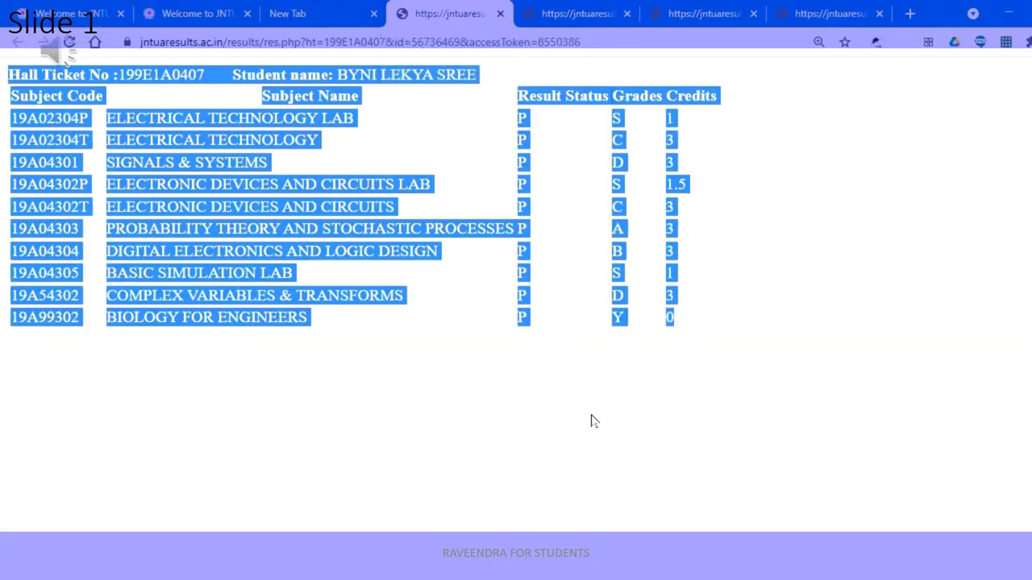
click(500, 14)
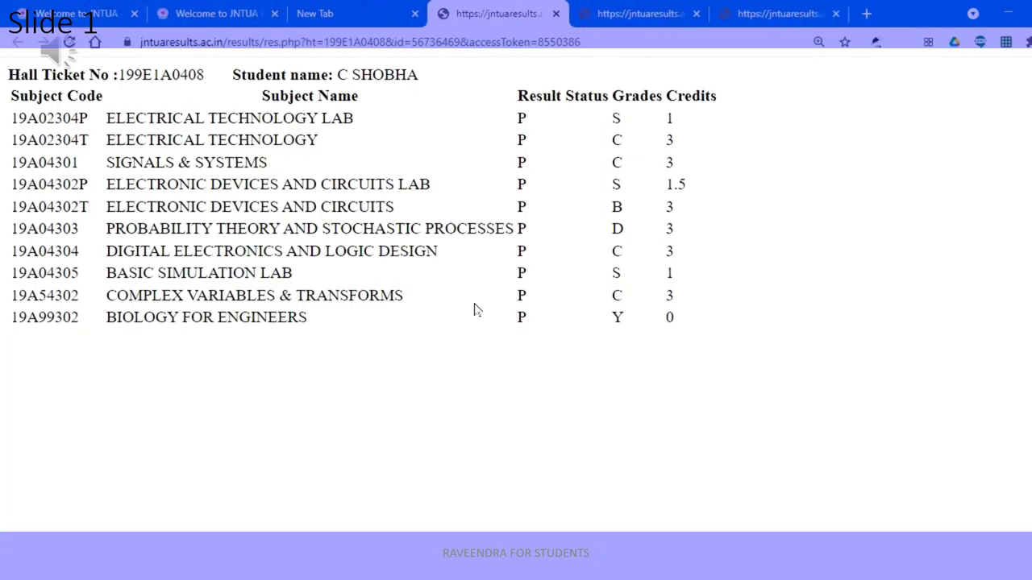
key(ctrl+a)
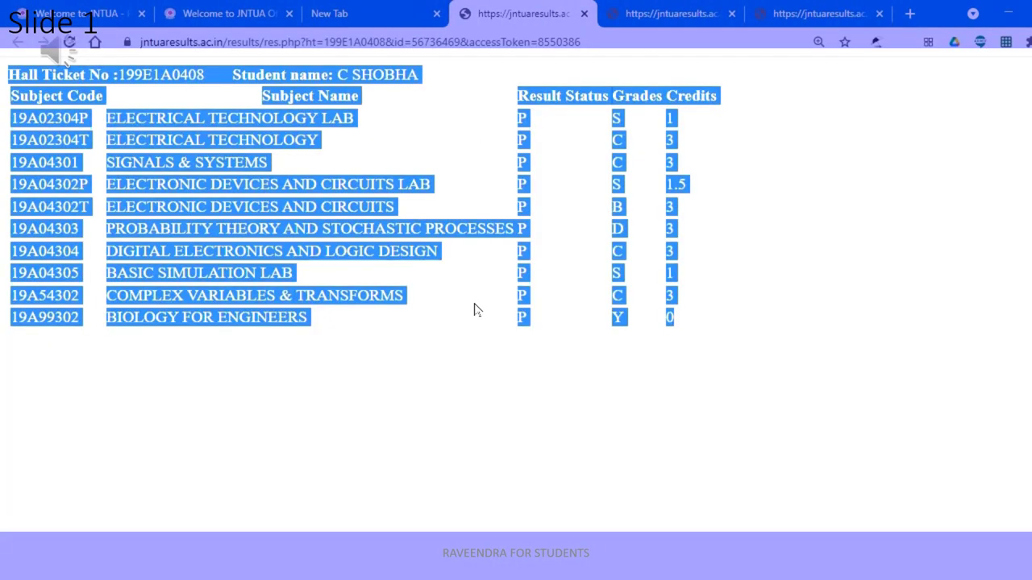
key(ctrl+c)
key(alt+Tab)
key(ctrl+v)
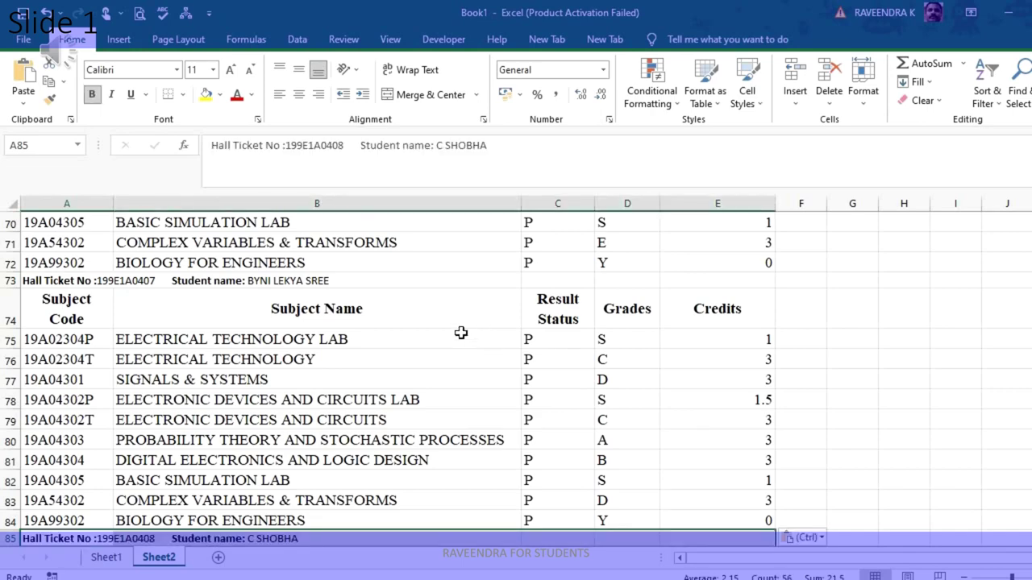
scroll(71, 502, down, 4)
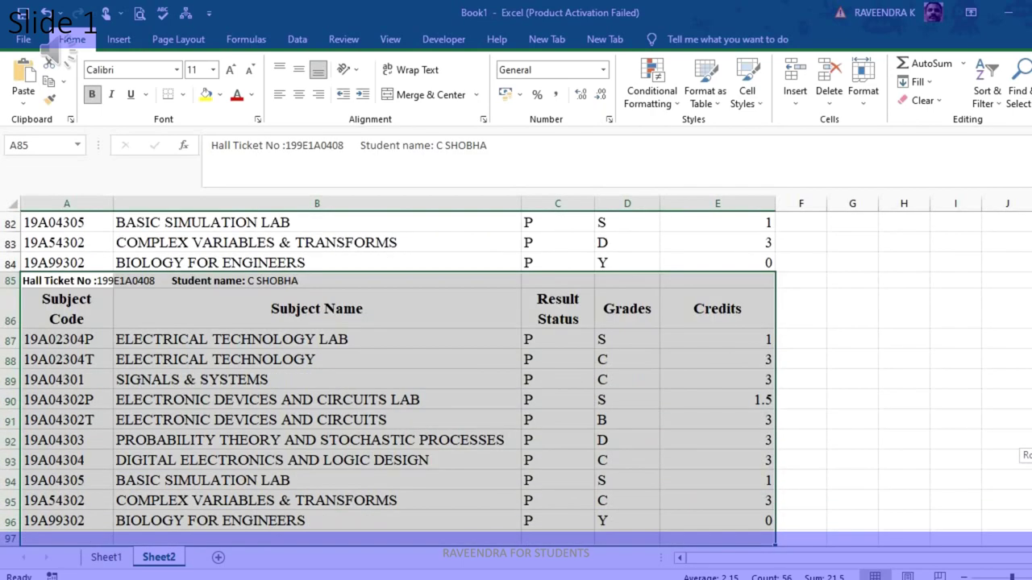
click(84, 538)
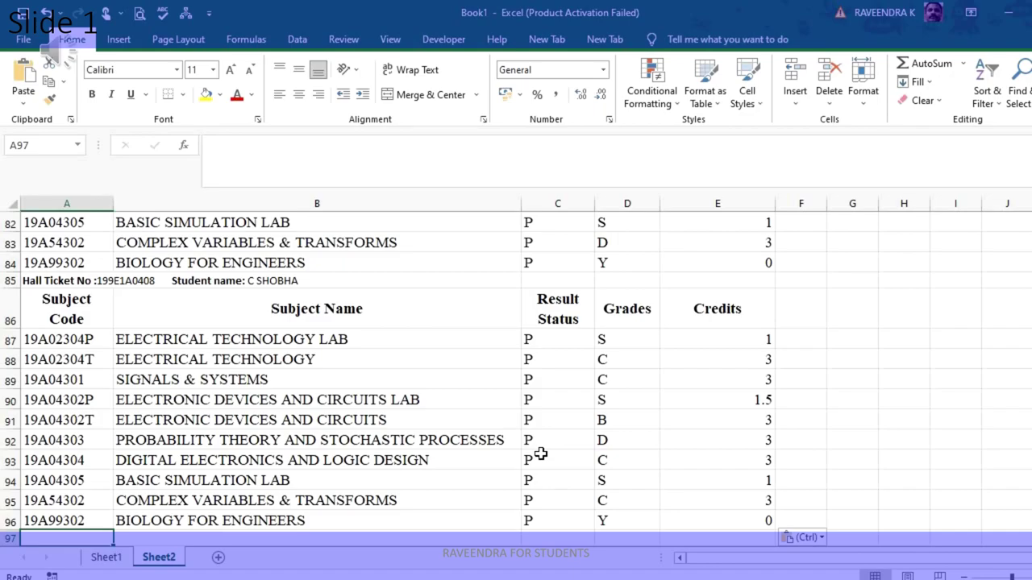
- Close the eighth student's tab and paste the ninth student's results at A97
key(alt+Tab)
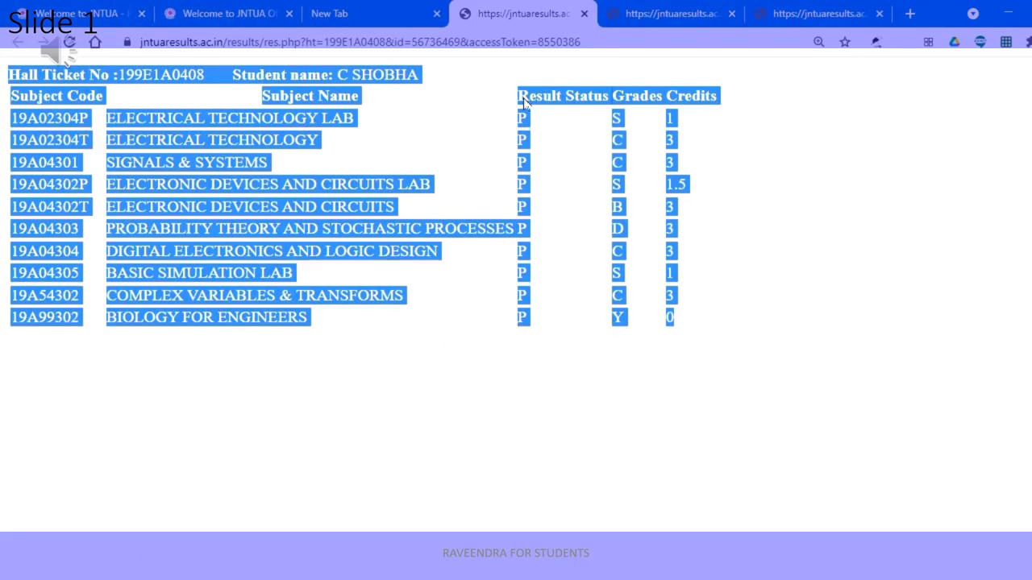
click(584, 13)
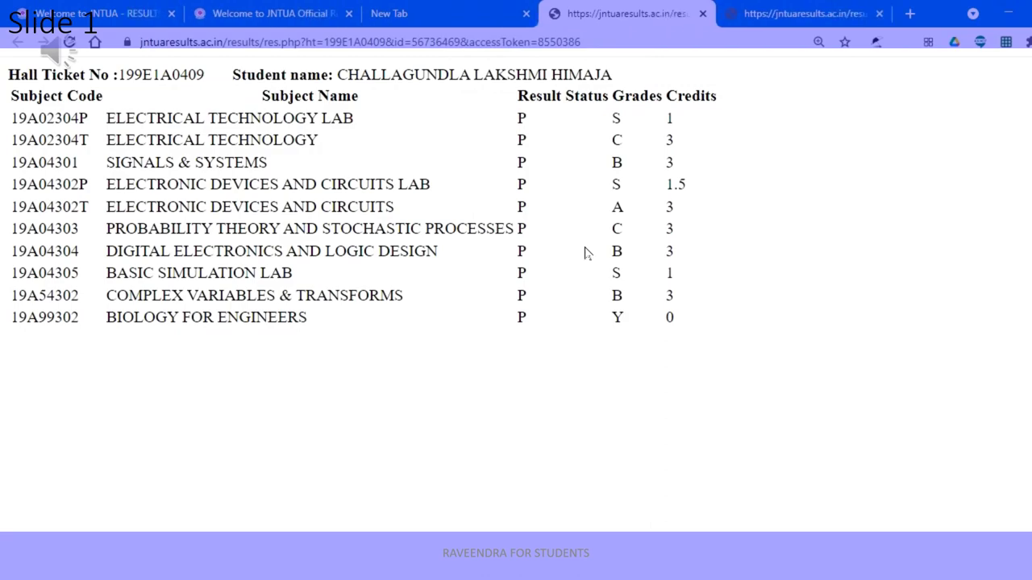
key(ctrl+a)
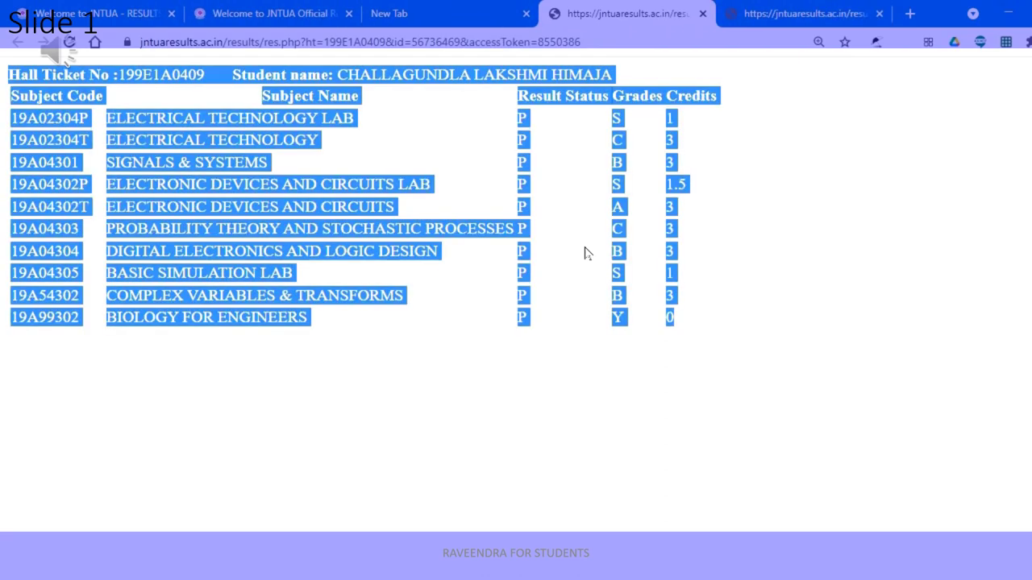
key(alt+Tab)
key(ctrl+v)
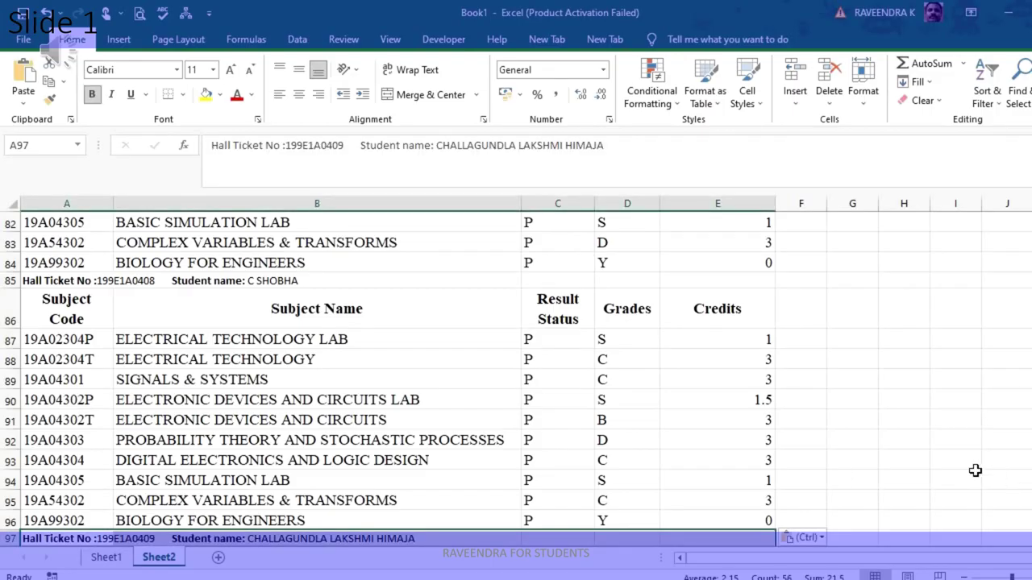
- Paste the tenth student's results at A109, then return to Sheet1's URL list
scroll(387, 404, down, 4)
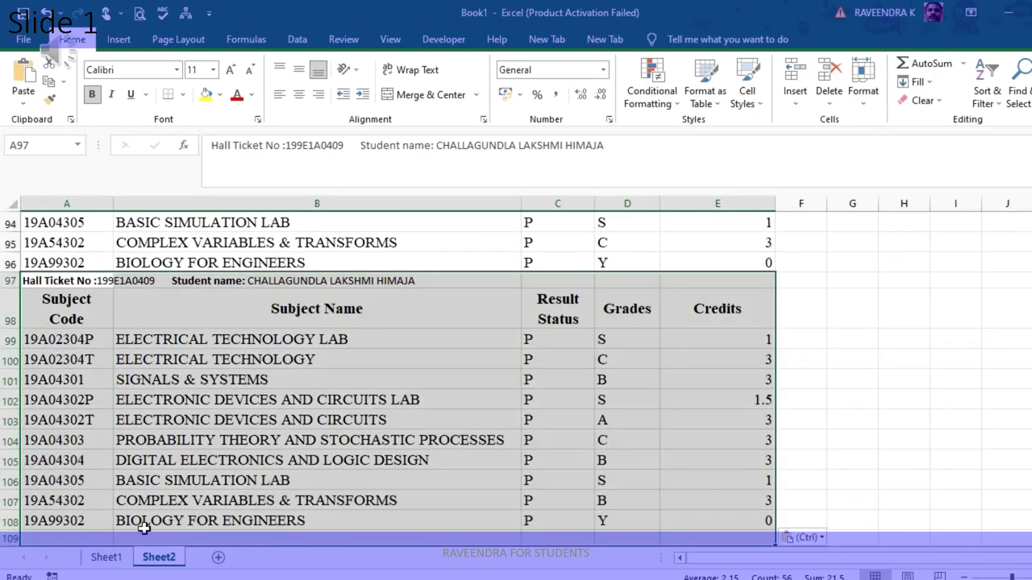
click(101, 537)
key(alt+Tab)
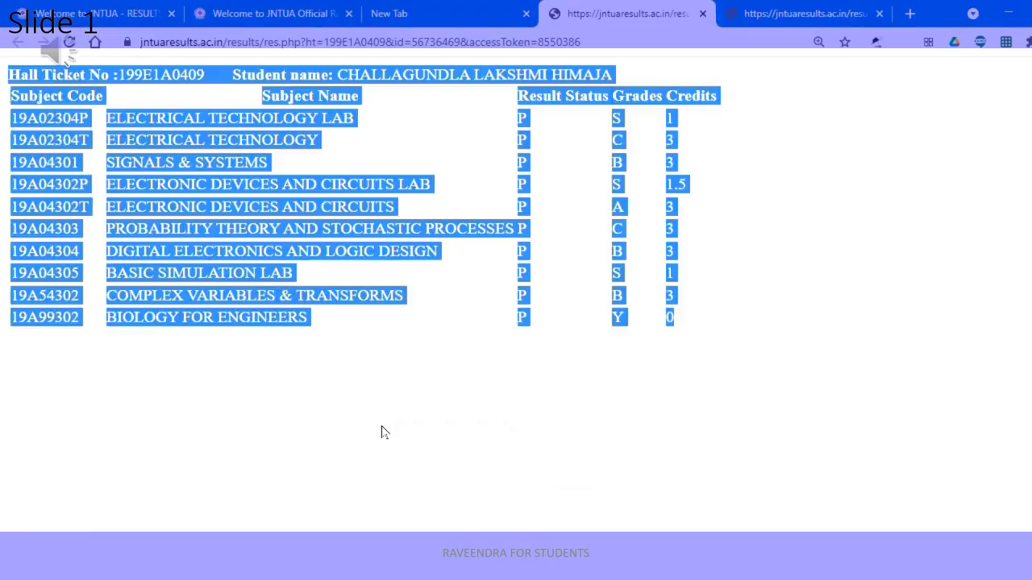
click(701, 14)
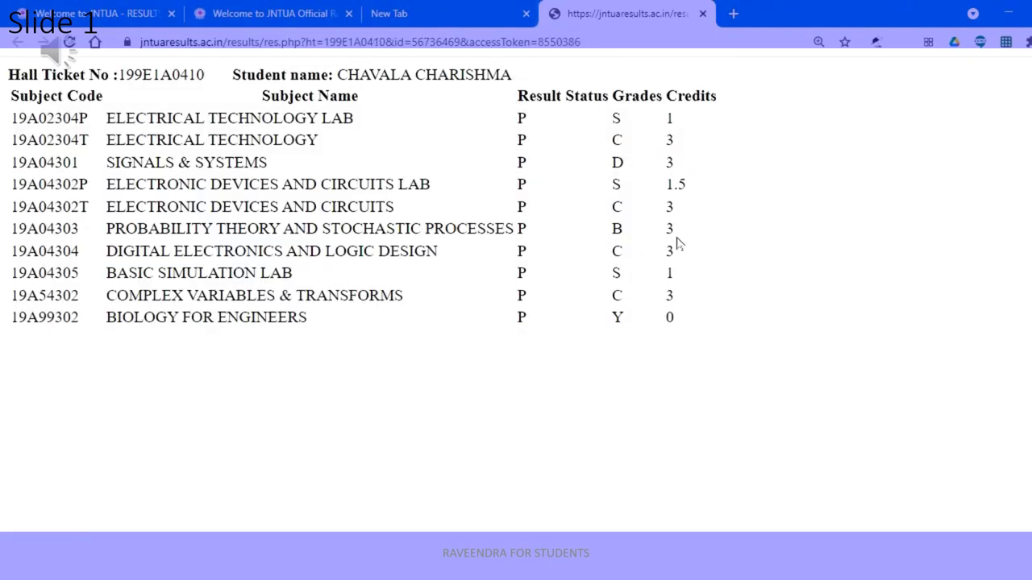
key(ctrl+a)
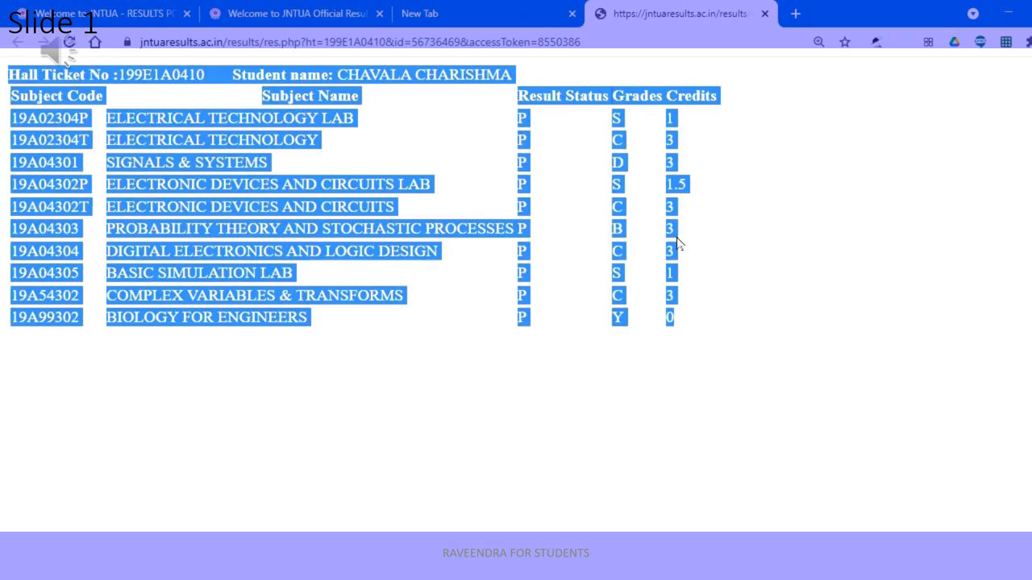
key(alt+Tab)
key(ctrl+v)
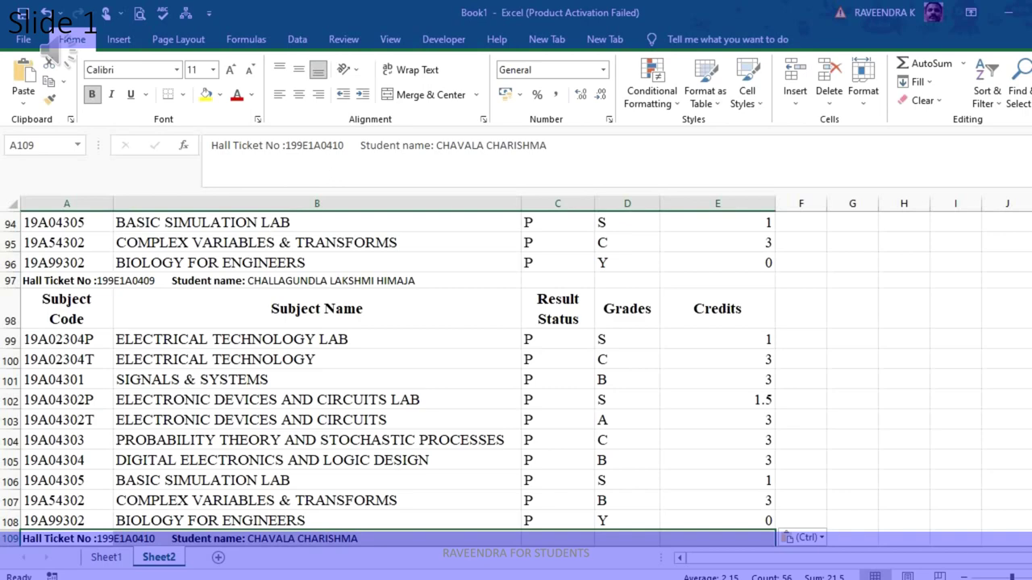
scroll(809, 496, down, 4)
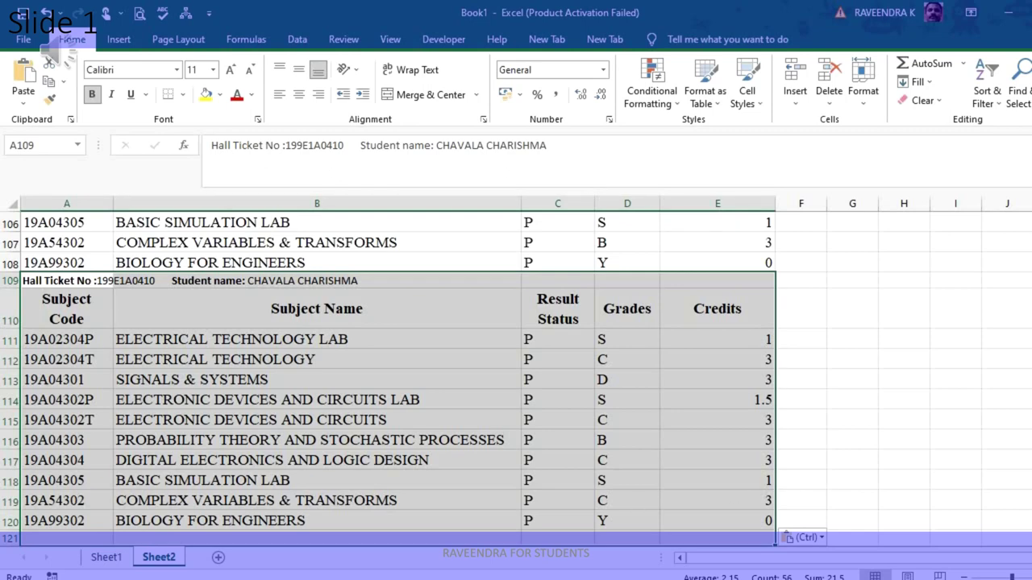
click(107, 557)
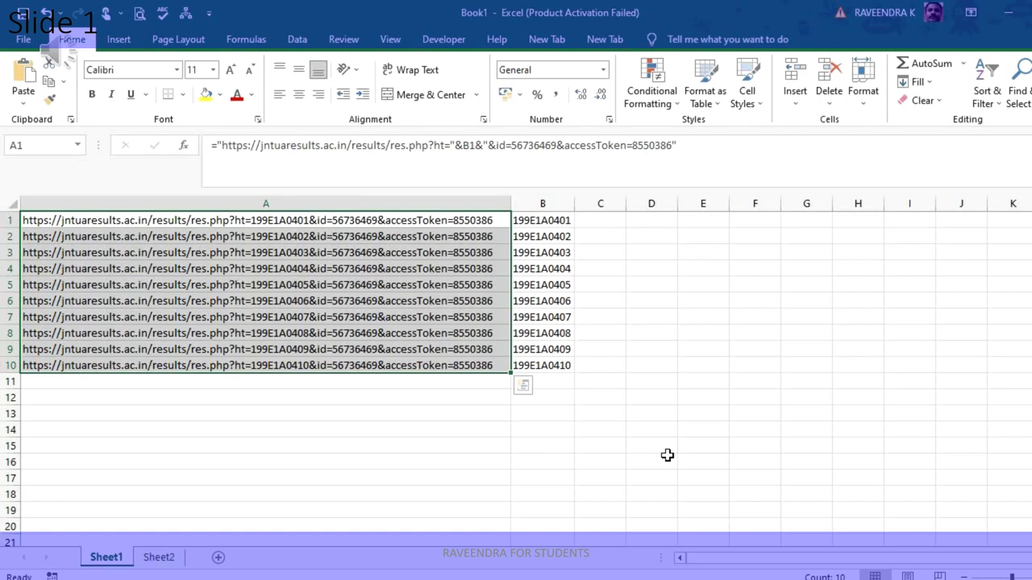
click(898, 577)
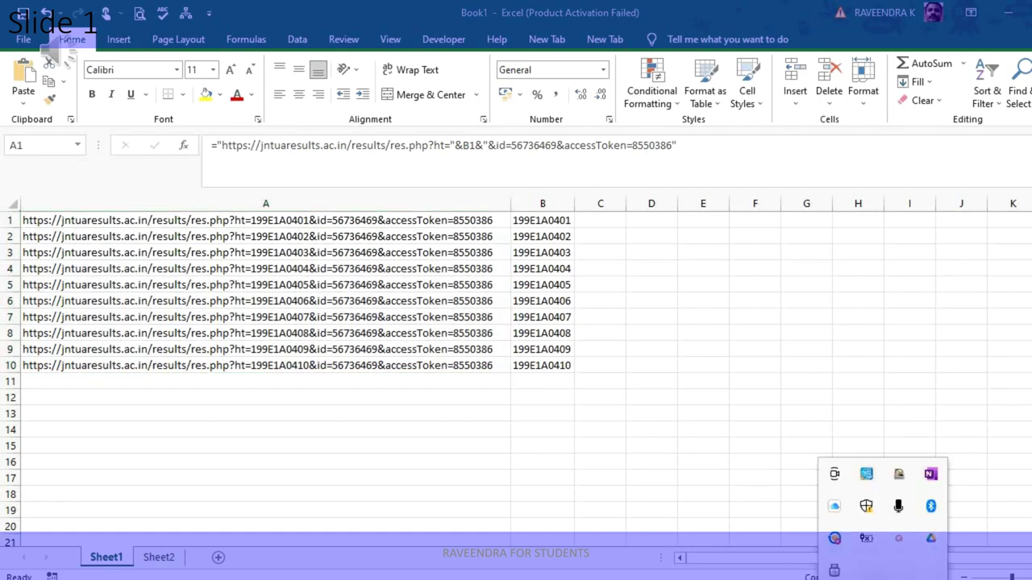
click(904, 545)
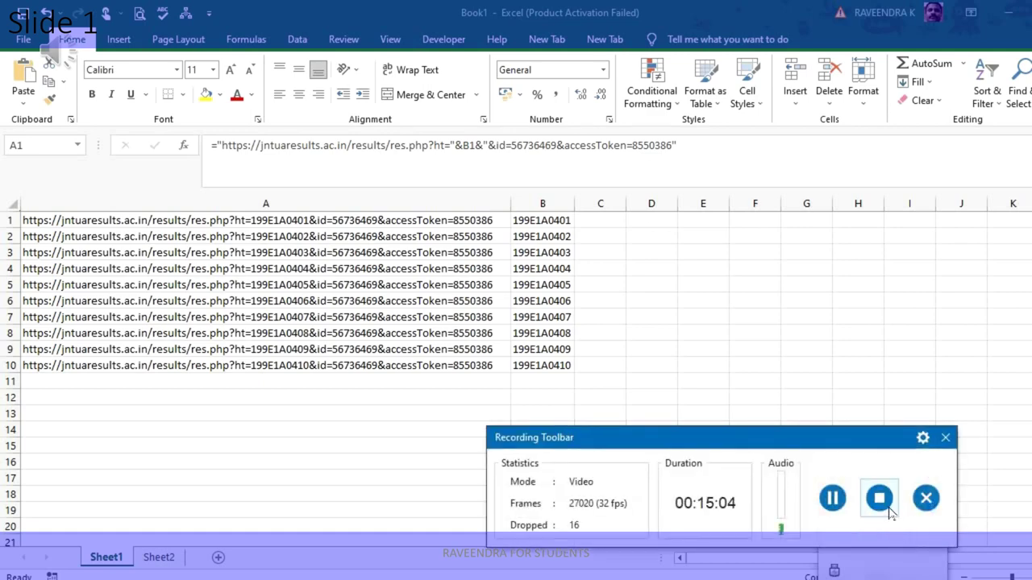